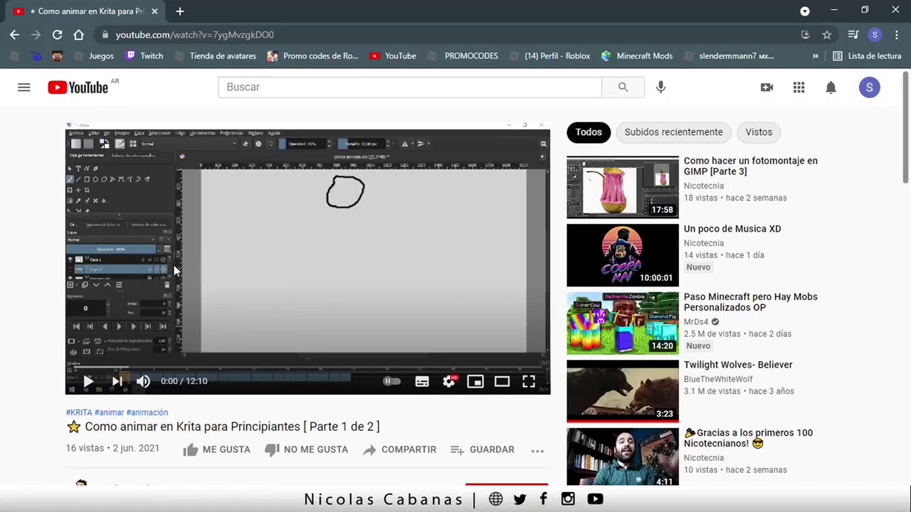
# Scroll the tutorial comments and highlight the question about fitting Krita on the monitor
pyautogui.scroll(-1, 175, 274)
pyautogui.scroll(-2, 172, 292)
pyautogui.scroll(-2, 171, 308)
pyautogui.scroll(-2, 170, 307)
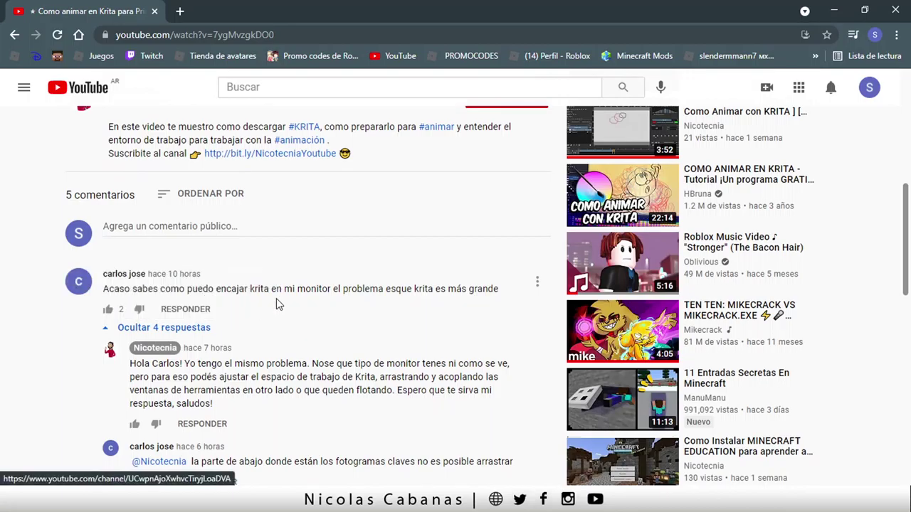
pyautogui.scroll(-2, 259, 320)
pyautogui.scroll(-1, 259, 319)
pyautogui.scroll(-1, 259, 323)
pyautogui.scroll(1, 259, 323)
pyautogui.scroll(1, 259, 319)
pyautogui.scroll(2, 260, 321)
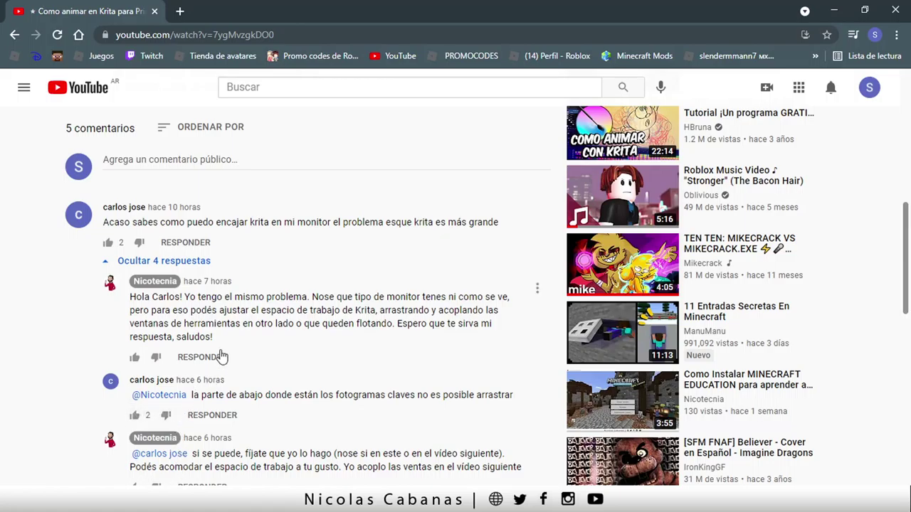
pyautogui.moveTo(299, 222)
pyautogui.moveTo(238, 222); pyautogui.dragTo(367, 224)
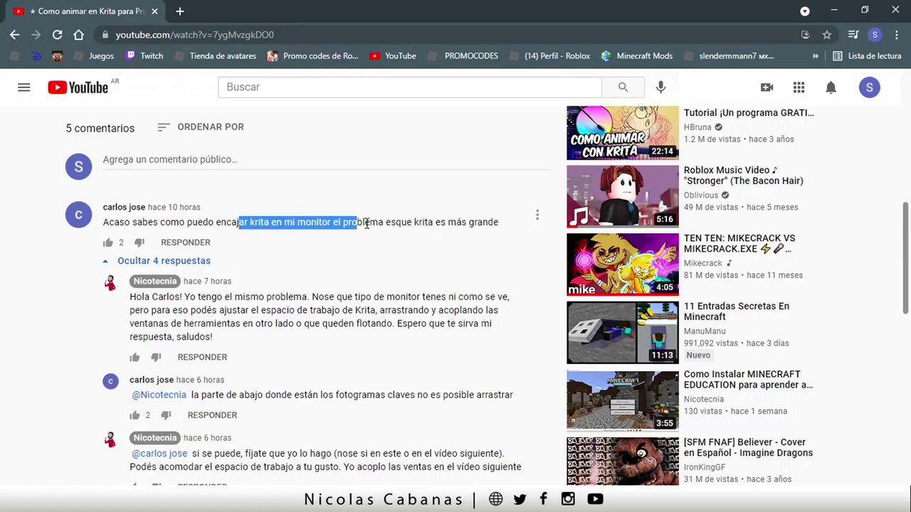
pyautogui.click(361, 224)
pyautogui.moveTo(238, 222); pyautogui.dragTo(345, 223)
# Scroll further through the comments and highlight a passage in the last comment
pyautogui.scroll(1, 313, 245)
pyautogui.scroll(3, 294, 258)
pyautogui.scroll(2, 294, 258)
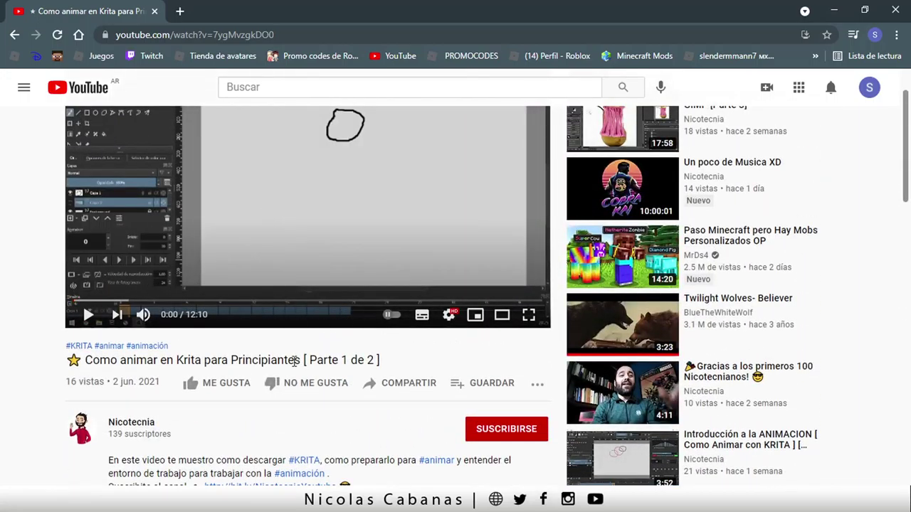
pyautogui.scroll(-2, 294, 361)
pyautogui.scroll(4, 278, 358)
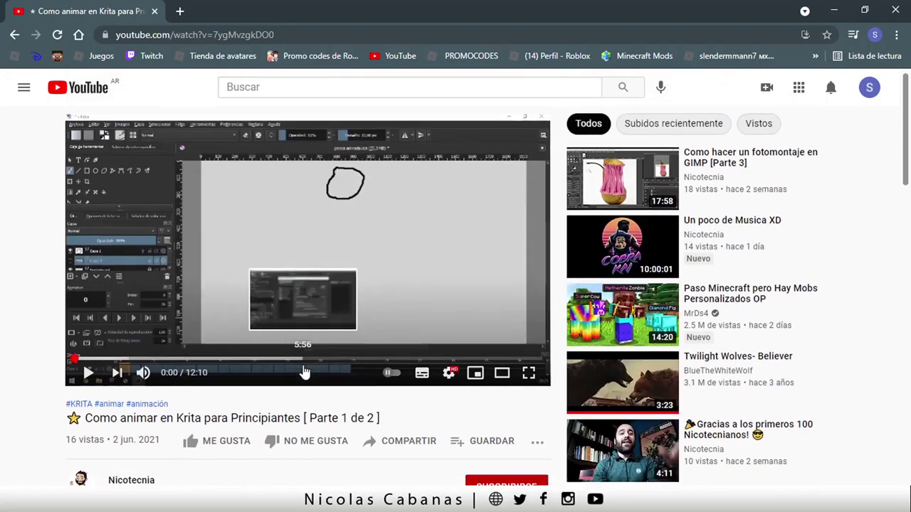
pyautogui.scroll(-2, 304, 372)
pyautogui.scroll(-3, 303, 375)
pyautogui.scroll(-3, 305, 370)
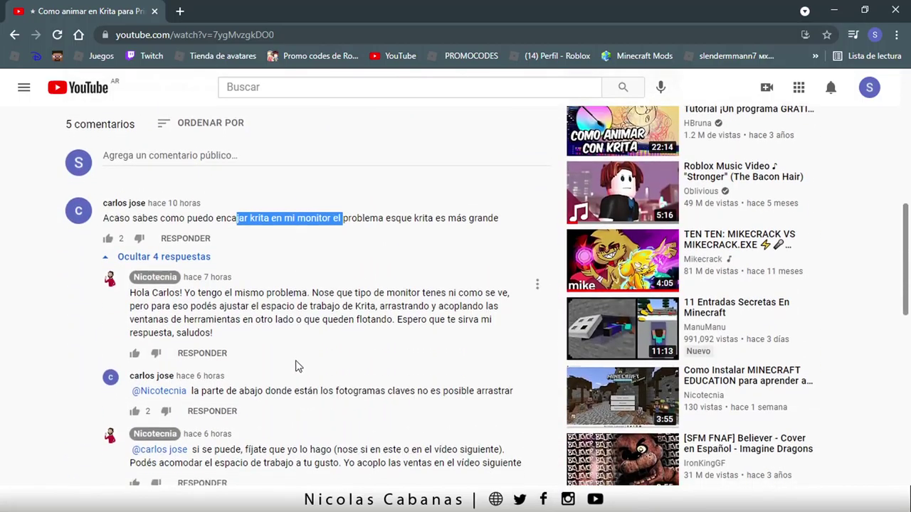
pyautogui.scroll(-3, 298, 366)
pyautogui.scroll(-2, 309, 404)
pyautogui.moveTo(296, 324); pyautogui.dragTo(436, 324)
pyautogui.click(419, 364)
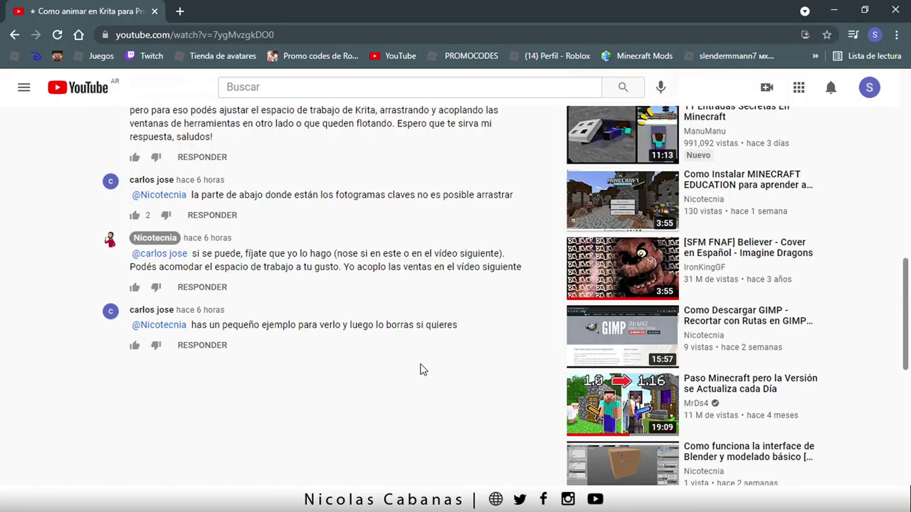
# Highlight the reply about keyframes not dragging and scroll through the remaining comments
pyautogui.scroll(2, 420, 369)
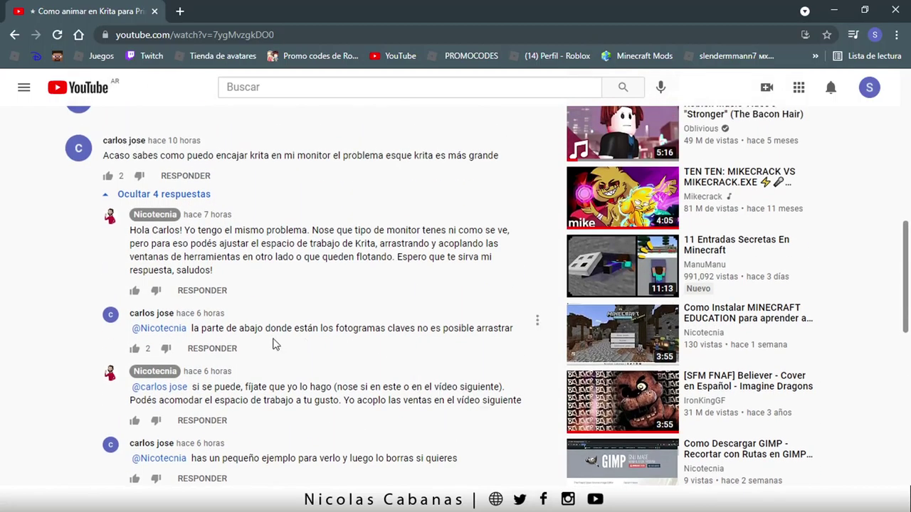
pyautogui.moveTo(224, 328)
pyautogui.mouseDown()
pyautogui.moveTo(375, 329)
pyautogui.moveTo(470, 341)
pyautogui.mouseUp()
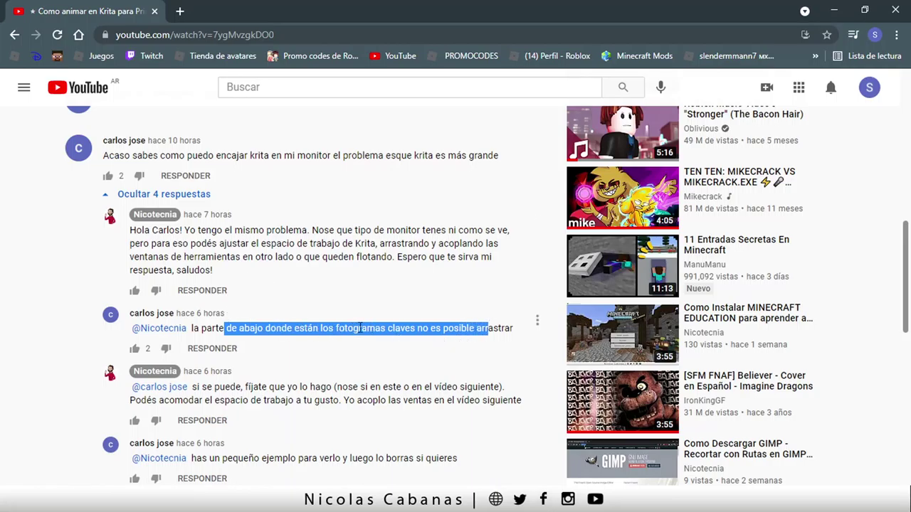
pyautogui.scroll(-1, 306, 349)
pyautogui.scroll(-1, 246, 368)
pyautogui.scroll(6, 251, 327)
pyautogui.scroll(-2, 251, 328)
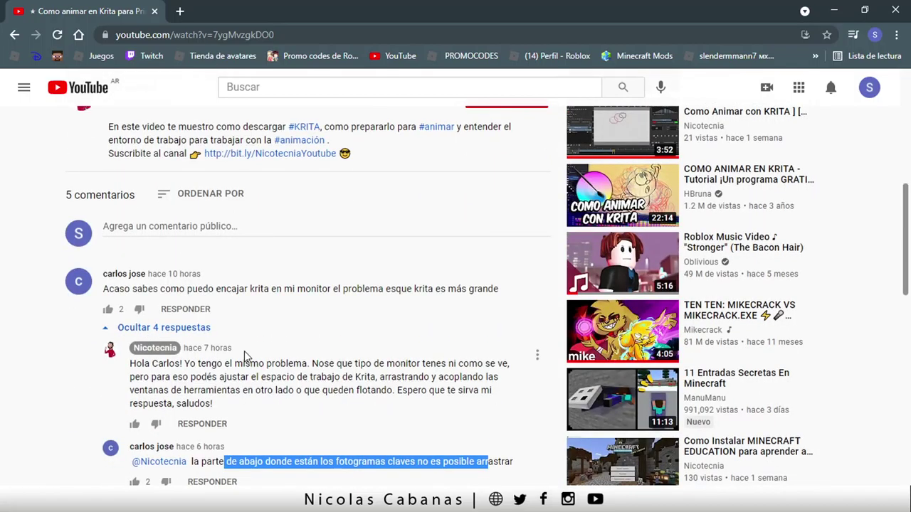
pyautogui.scroll(3, 244, 351)
pyautogui.scroll(3, 246, 356)
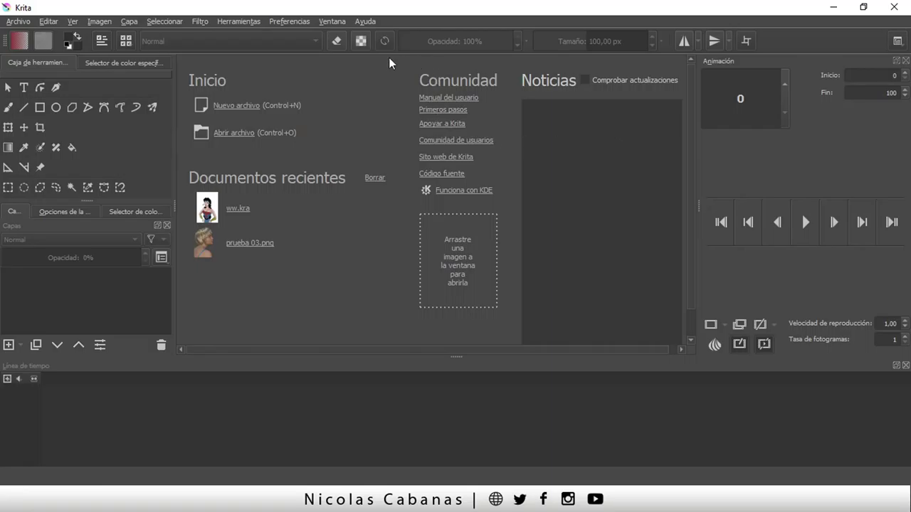
# Apply the Default workspace and create a new blank 2480 × 3508 document
pyautogui.click(342, 24)
pyautogui.moveTo(420, 62)
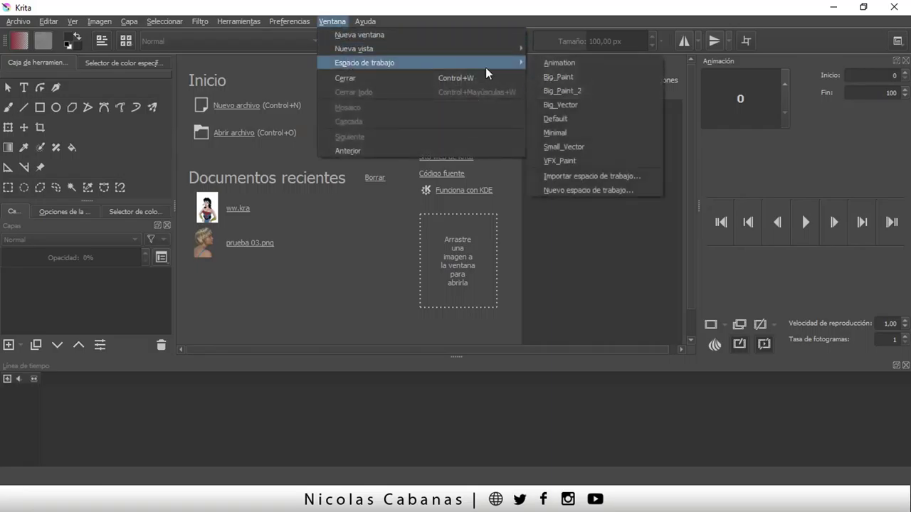
pyautogui.click(587, 120)
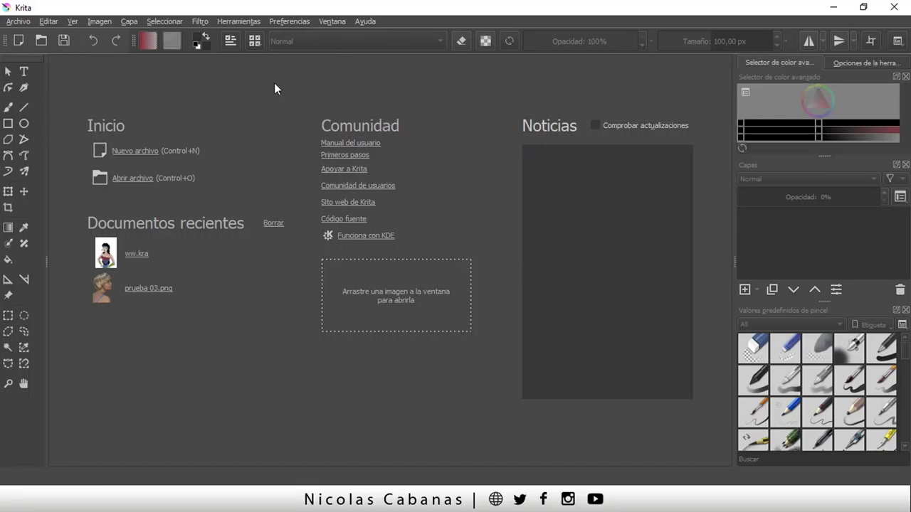
pyautogui.click(138, 150)
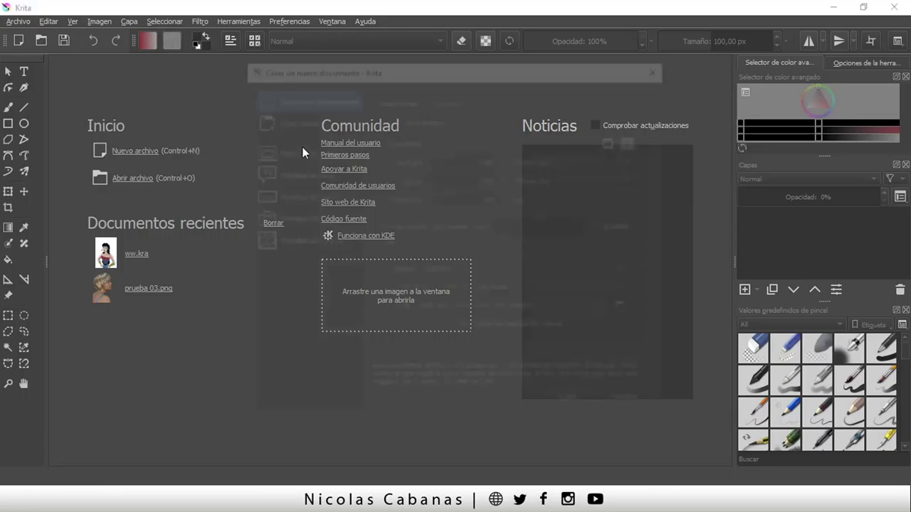
pyautogui.click(574, 404)
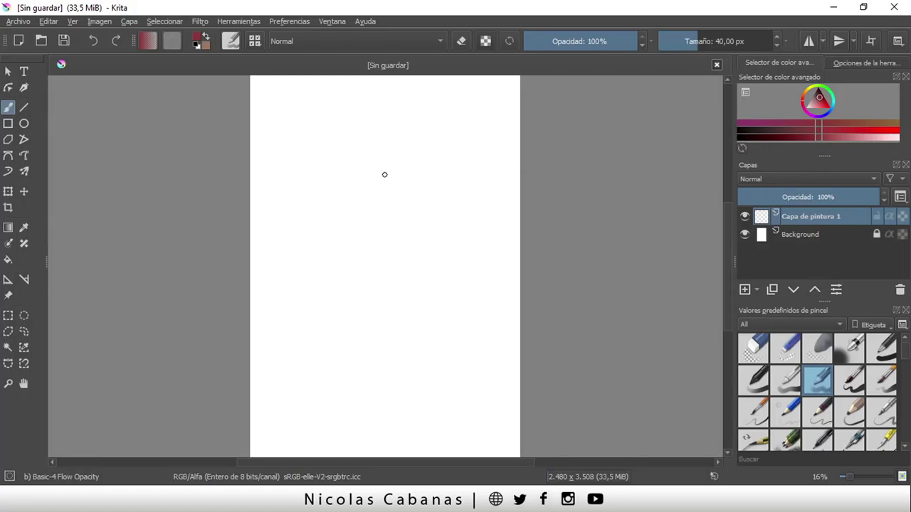
# Switch Krita to the Animation workspace, then search Windows for 'lupa'
pyautogui.click(333, 23)
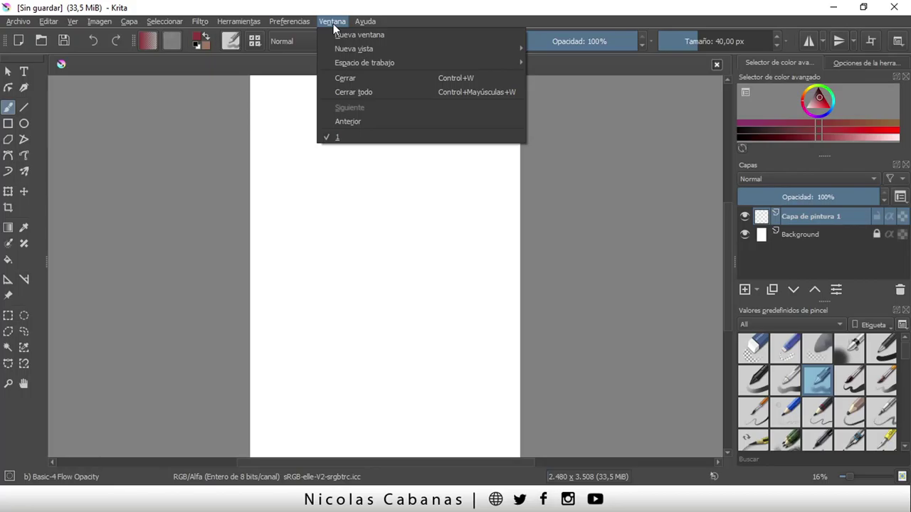
pyautogui.moveTo(364, 63)
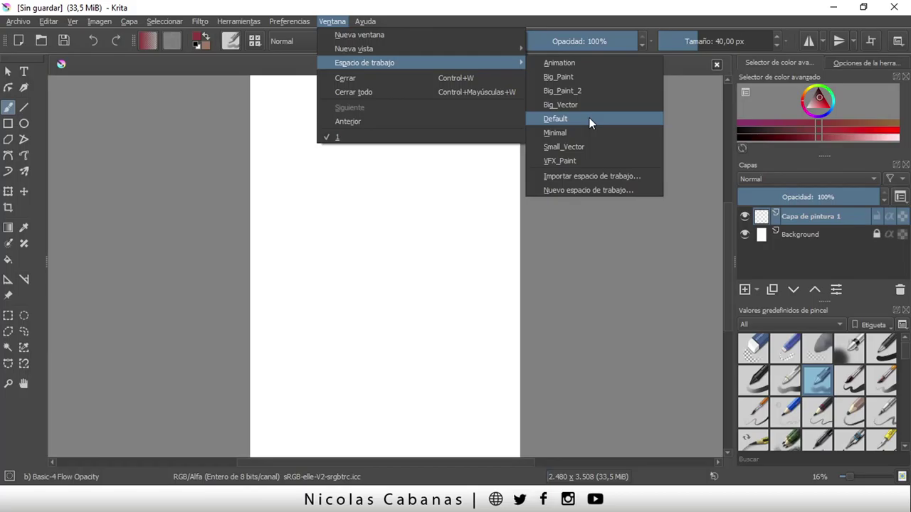
pyautogui.click(585, 65)
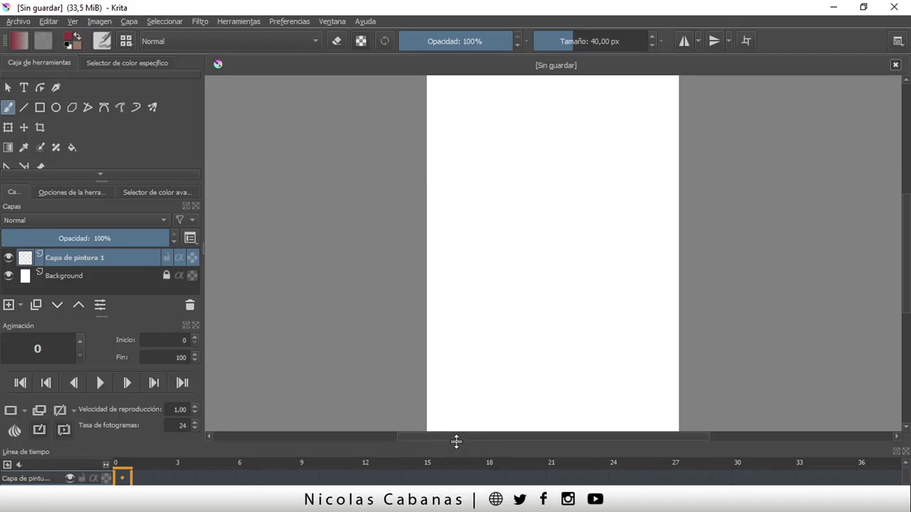
pyautogui.press('super')
pyautogui.write('lupa')
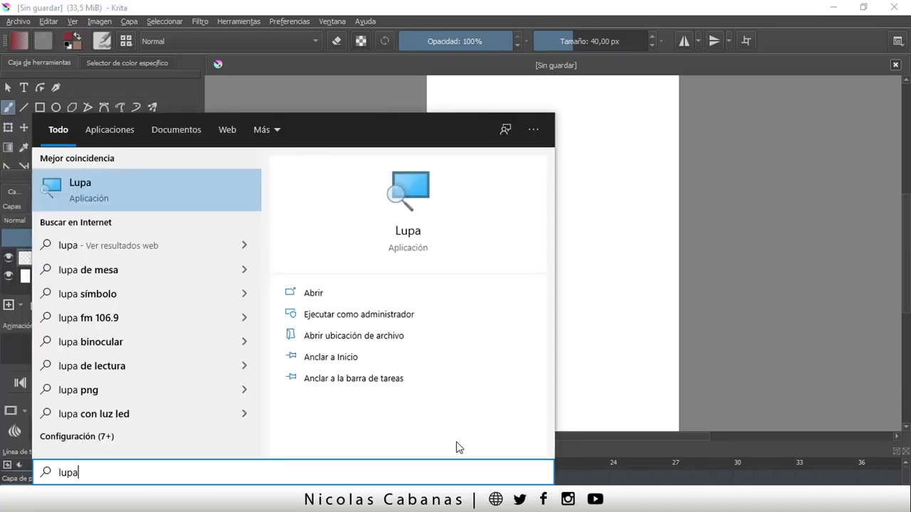
# Launch Windows Magnifier at 200% zoom and grab the Layers docker's title bar
pyautogui.click(334, 300)
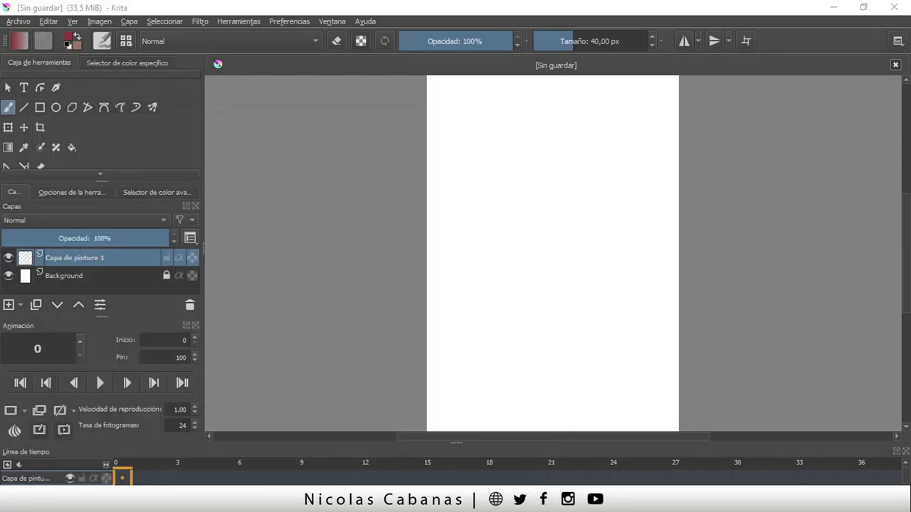
pyautogui.click(406, 127)
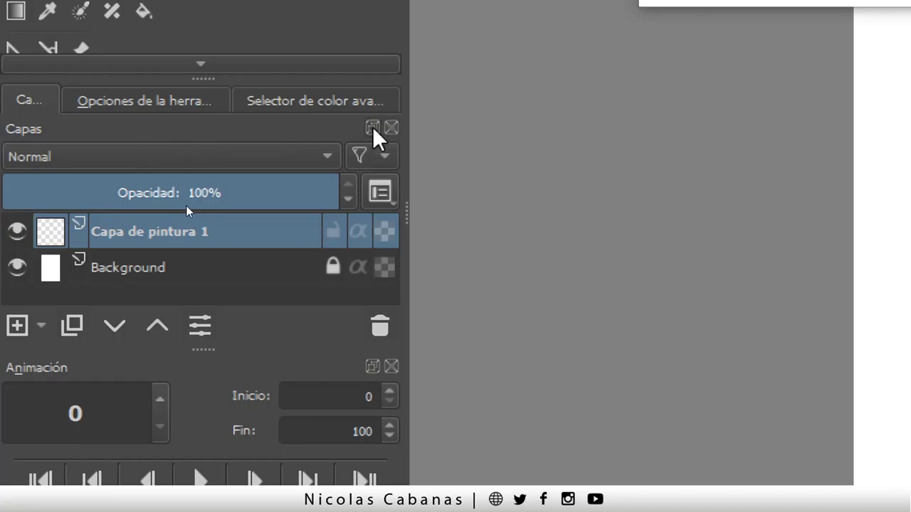
pyautogui.click(372, 128)
# Drop the Layers docker into the side panel and check its Tool Options, Color Selector and Layers tabs
pyautogui.moveTo(271, 107)
pyautogui.mouseDown()
pyautogui.moveTo(454, 110)
pyautogui.moveTo(278, 160)
pyautogui.moveTo(149, 98)
pyautogui.moveTo(275, 192)
pyautogui.moveTo(213, 162)
pyautogui.mouseUp()
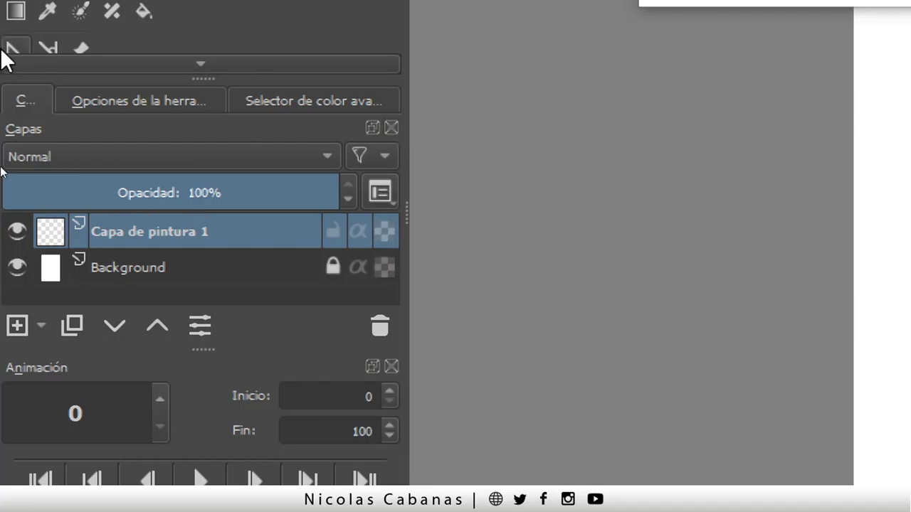
pyautogui.click(128, 100)
pyautogui.click(317, 100)
pyautogui.click(167, 100)
pyautogui.click(6, 101)
pyautogui.click(141, 100)
pyautogui.click(297, 100)
pyautogui.click(141, 100)
pyautogui.click(46, 100)
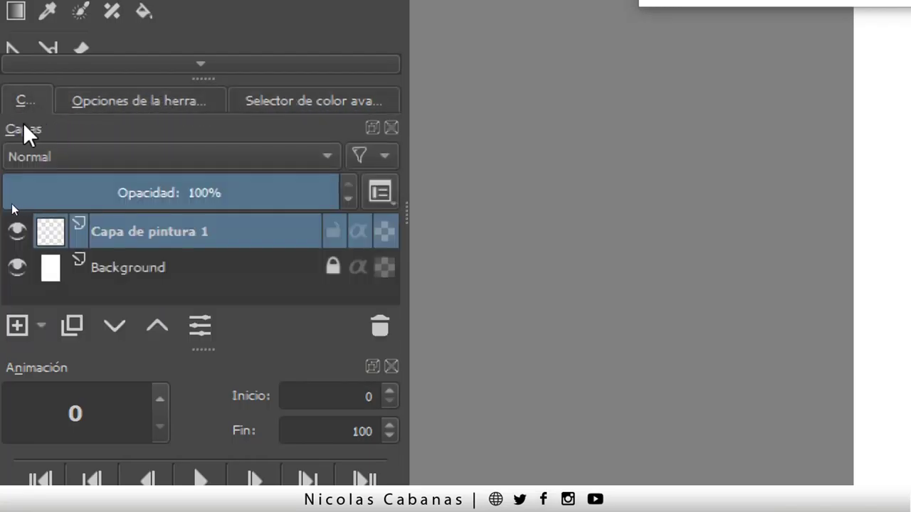
# Float the Layers docker, retry docking it, and reset the magnifier to 100%
pyautogui.moveTo(24, 123); pyautogui.dragTo(498, 134)
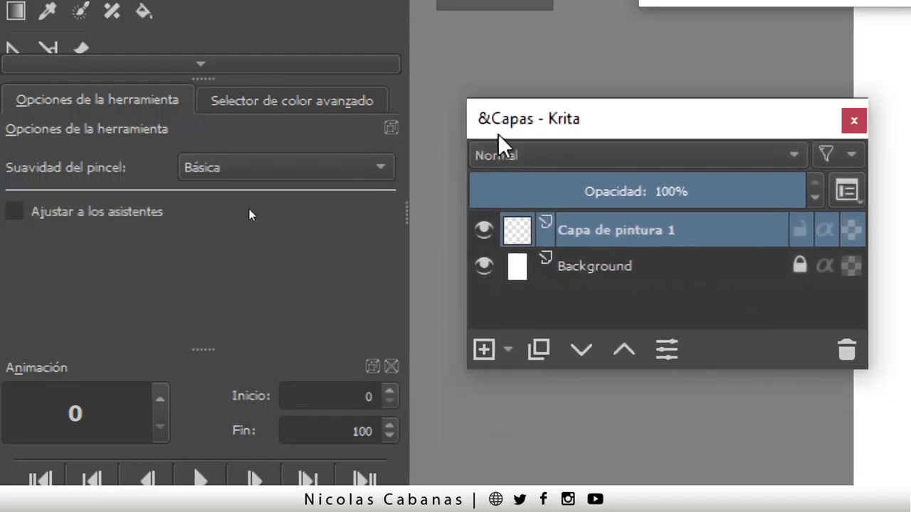
pyautogui.moveTo(563, 122); pyautogui.dragTo(528, 112)
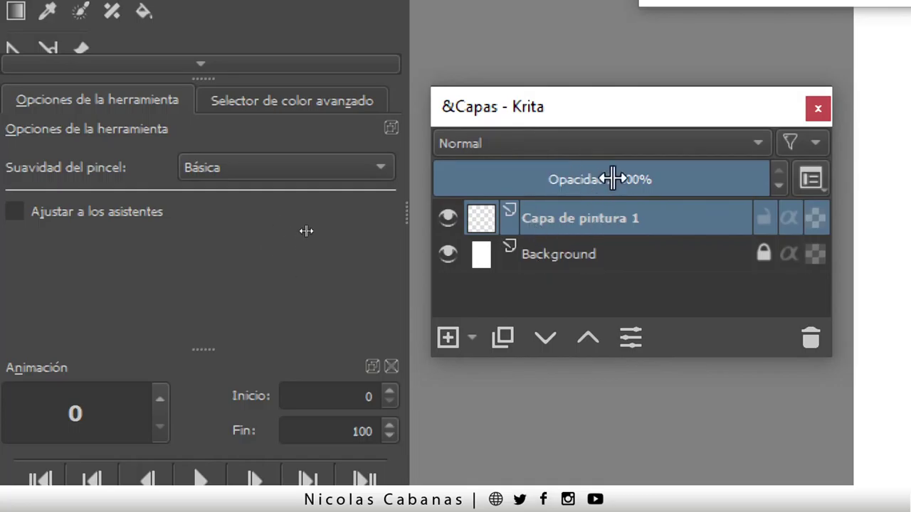
pyautogui.moveTo(541, 112)
pyautogui.mouseDown()
pyautogui.moveTo(97, 122)
pyautogui.moveTo(125, 151)
pyautogui.mouseUp()
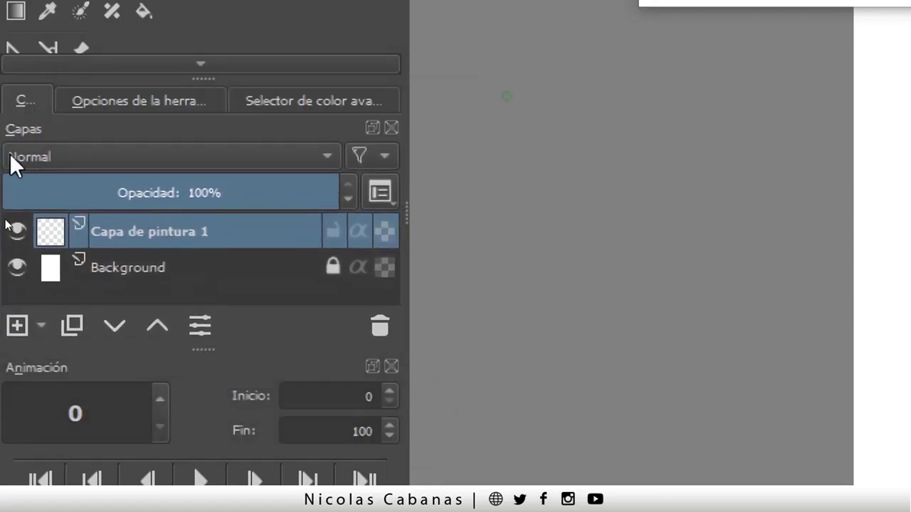
pyautogui.moveTo(29, 112)
pyautogui.mouseDown()
pyautogui.moveTo(162, 95)
pyautogui.moveTo(11, 447)
pyautogui.moveTo(55, 361)
pyautogui.mouseUp()
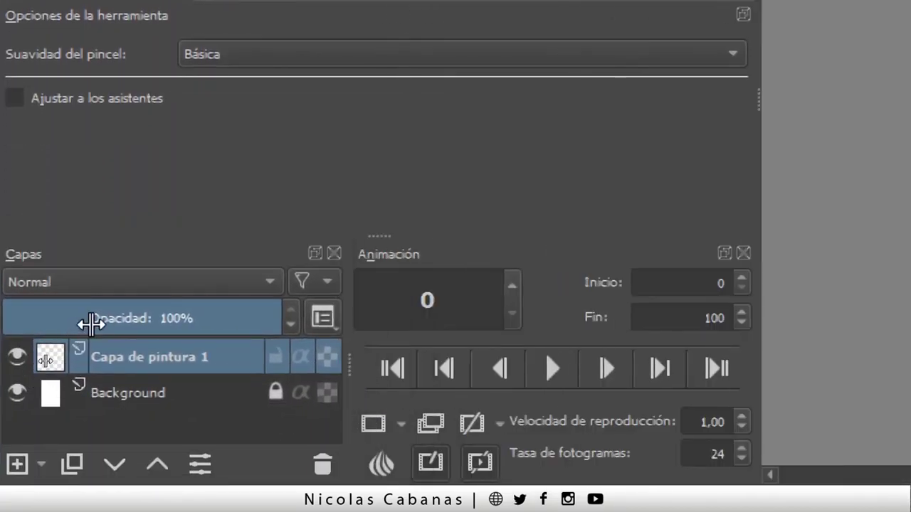
pyautogui.press('super+plus')
pyautogui.click(653, 139)
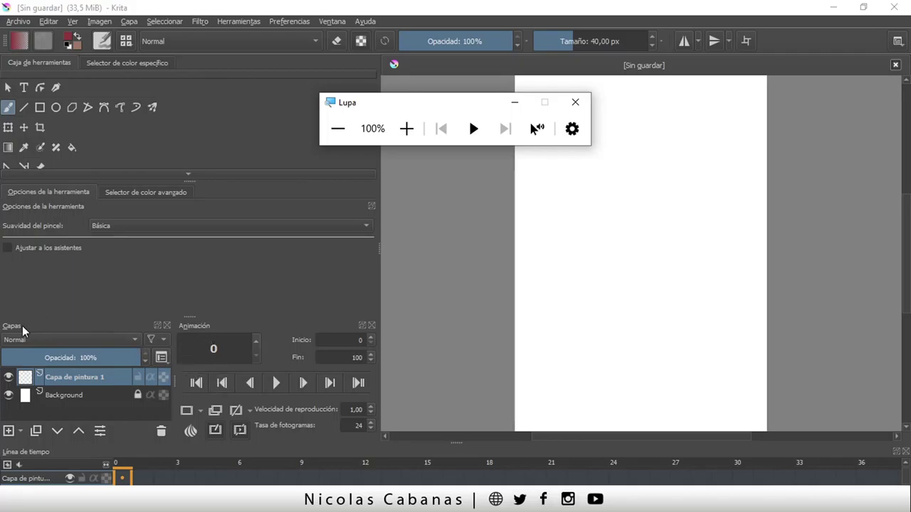
# Dock the Layers docker beside Tool Options and close the Magnifier
pyautogui.moveTo(23, 331); pyautogui.dragTo(481, 240)
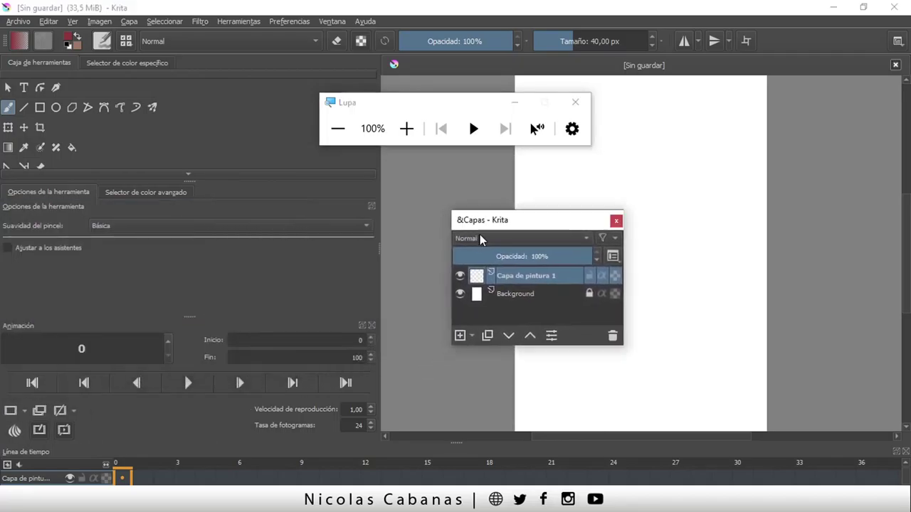
pyautogui.moveTo(494, 224)
pyautogui.mouseDown()
pyautogui.moveTo(75, 200)
pyautogui.moveTo(68, 218)
pyautogui.mouseUp()
pyautogui.scroll(-1, 103, 197)
pyautogui.scroll(-1, 102, 198)
pyautogui.scroll(1, 22, 198)
pyautogui.scroll(1, 18, 198)
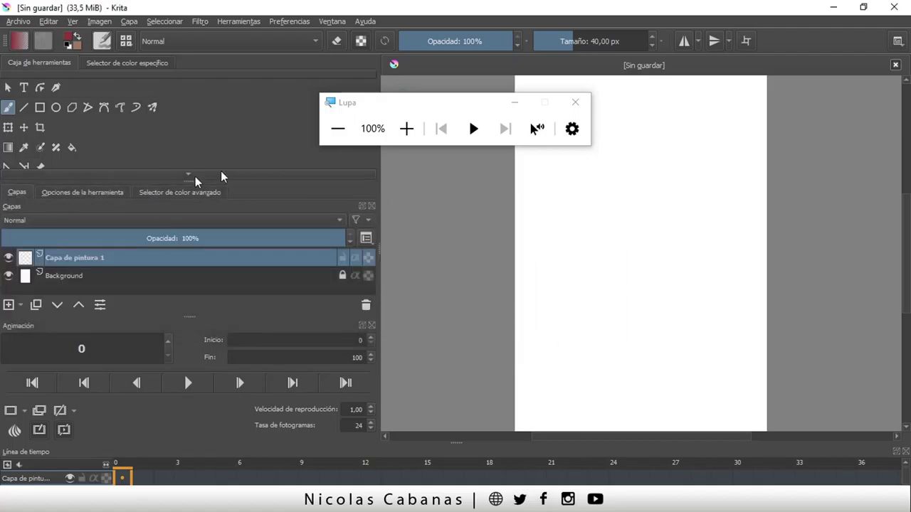
pyautogui.click(574, 101)
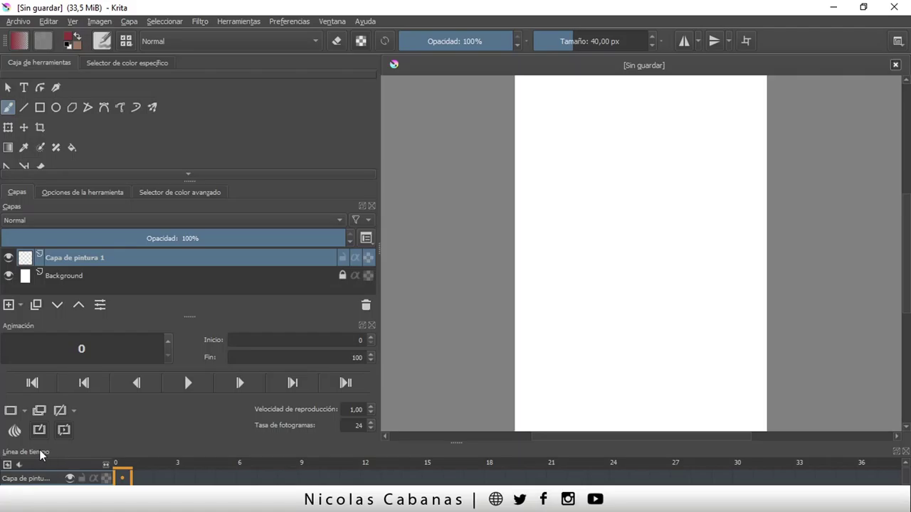
# Move the paint layer's keyframe to frame 2 and float the Timeline docker
pyautogui.moveTo(123, 478); pyautogui.dragTo(187, 477)
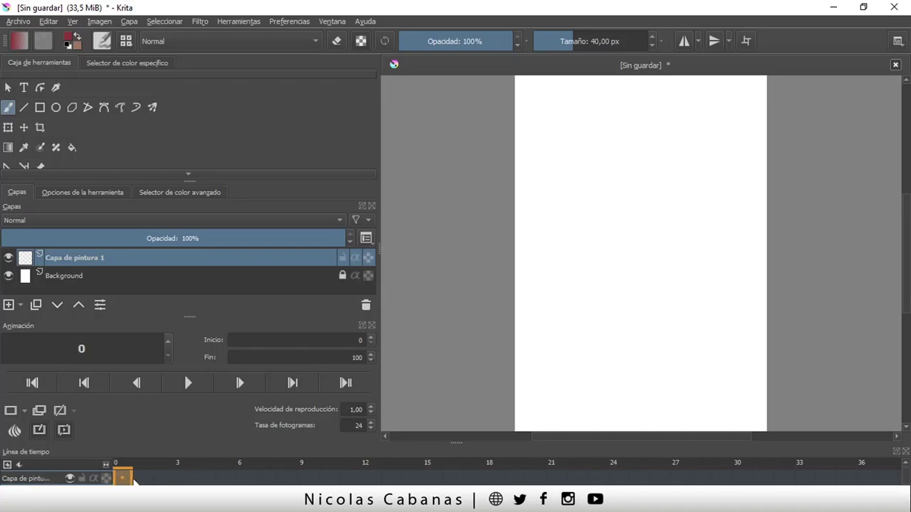
pyautogui.moveTo(113, 481); pyautogui.dragTo(163, 478)
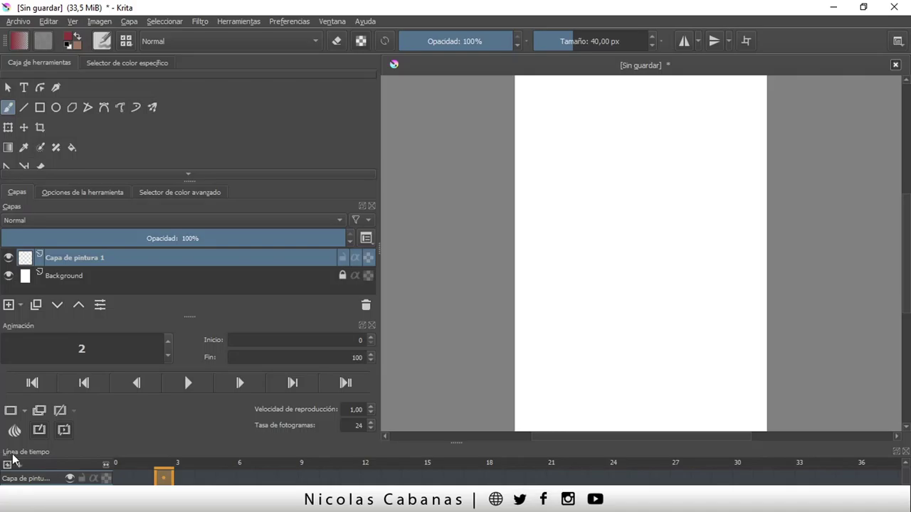
pyautogui.moveTo(43, 453)
pyautogui.mouseDown()
pyautogui.moveTo(459, 281)
pyautogui.moveTo(317, 115)
pyautogui.moveTo(168, 130)
pyautogui.moveTo(114, 102)
pyautogui.moveTo(78, 105)
pyautogui.moveTo(76, 430)
pyautogui.moveTo(76, 142)
pyautogui.moveTo(132, 111)
pyautogui.moveTo(117, 58)
pyautogui.moveTo(171, 188)
pyautogui.moveTo(201, 158)
pyautogui.moveTo(200, 180)
pyautogui.moveTo(183, 189)
pyautogui.moveTo(197, 174)
pyautogui.moveTo(545, 197)
pyautogui.mouseUp()
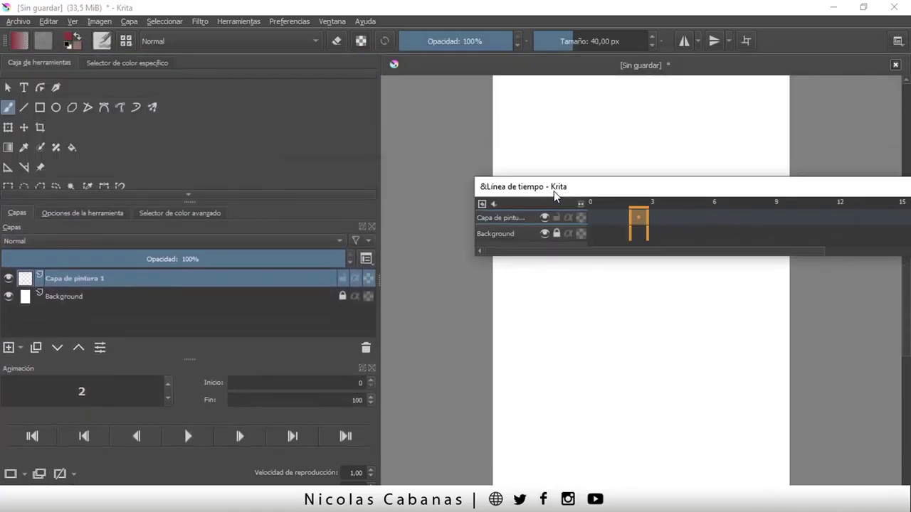
pyautogui.moveTo(795, 193)
pyautogui.mouseDown()
pyautogui.moveTo(639, 181)
pyautogui.moveTo(714, 173)
pyautogui.moveTo(649, 140)
pyautogui.moveTo(506, 138)
pyautogui.moveTo(678, 155)
pyautogui.mouseUp()
# Dock the Timeline across the top, then re-dock it as a full-height panel beside the canvas
pyautogui.moveTo(165, 185); pyautogui.dragTo(470, 185)
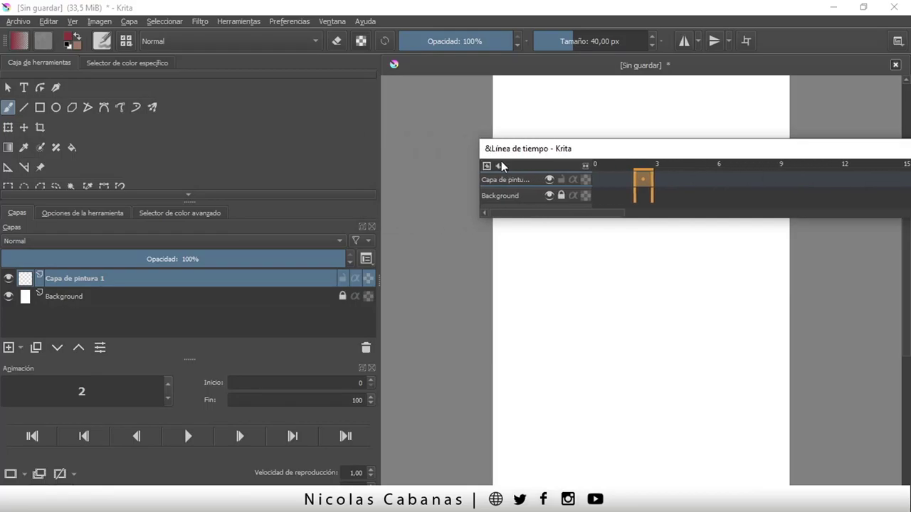
pyautogui.moveTo(724, 157)
pyautogui.mouseDown()
pyautogui.moveTo(459, 147)
pyautogui.moveTo(463, 105)
pyautogui.mouseUp()
pyautogui.doubleClick(596, 108)
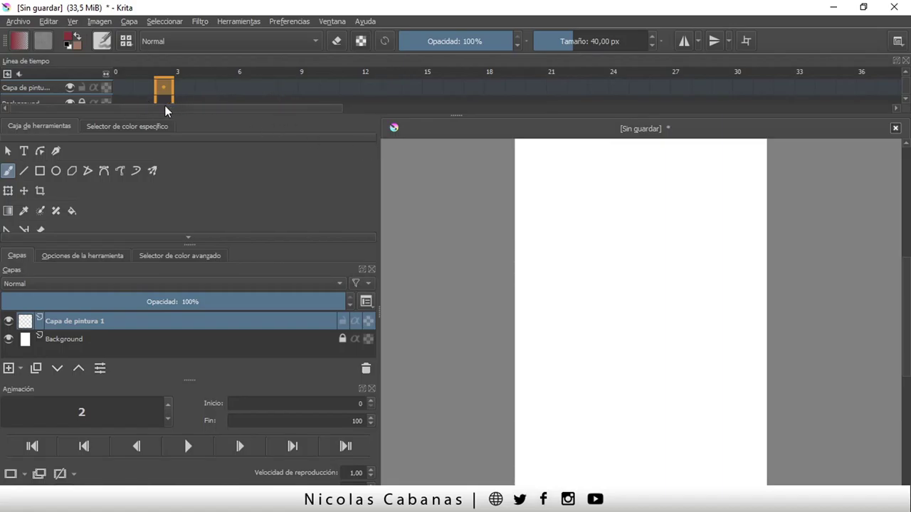
pyautogui.moveTo(164, 106)
pyautogui.mouseDown()
pyautogui.moveTo(589, 126)
pyautogui.moveTo(155, 111)
pyautogui.mouseUp()
pyautogui.moveTo(31, 59)
pyautogui.mouseDown()
pyautogui.moveTo(573, 180)
pyautogui.moveTo(873, 195)
pyautogui.mouseUp()
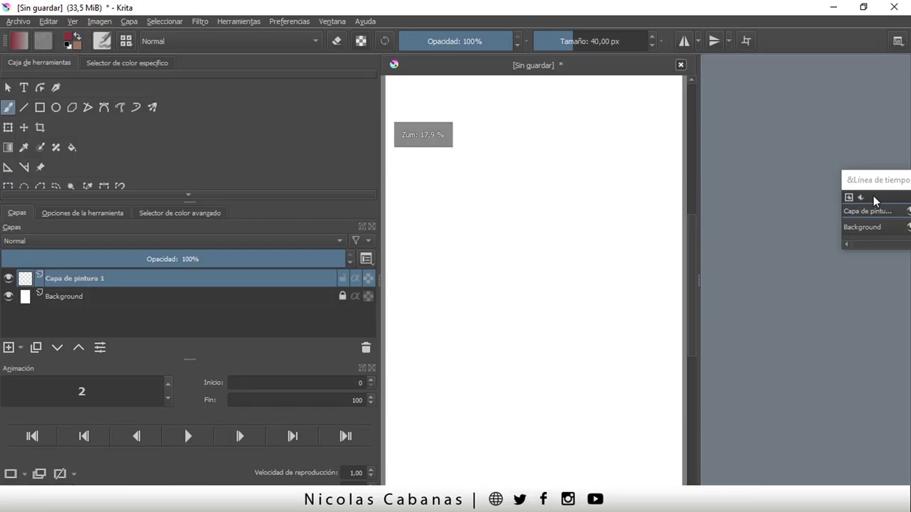
pyautogui.moveTo(873, 196); pyautogui.dragTo(873, 196)
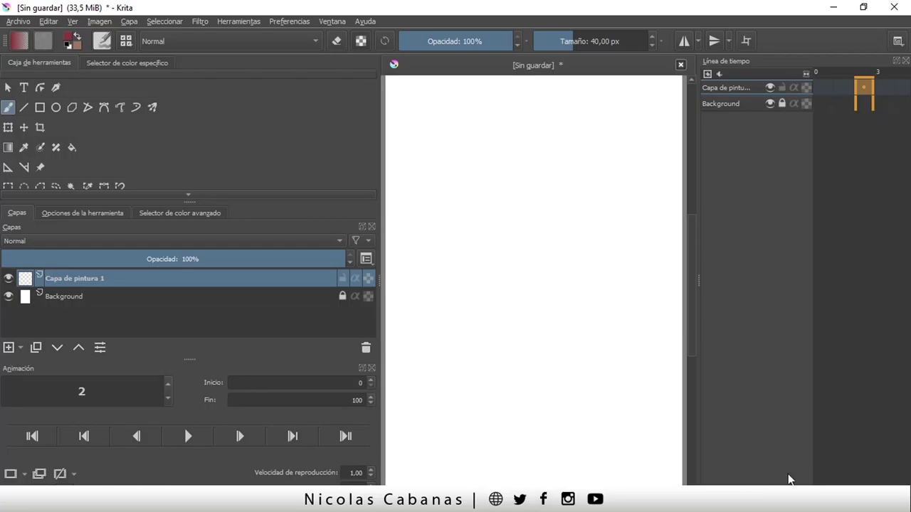
pyautogui.moveTo(695, 289)
pyautogui.mouseDown()
pyautogui.moveTo(696, 300)
pyautogui.moveTo(696, 281)
pyautogui.mouseUp()
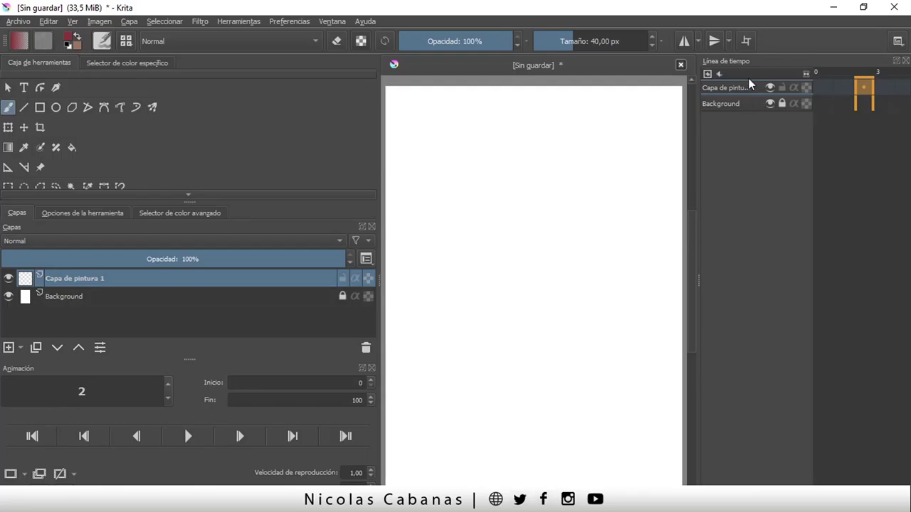
# Jump to frame 3, scroll the frames back to 0, and restore the Krita window size
pyautogui.click(888, 90)
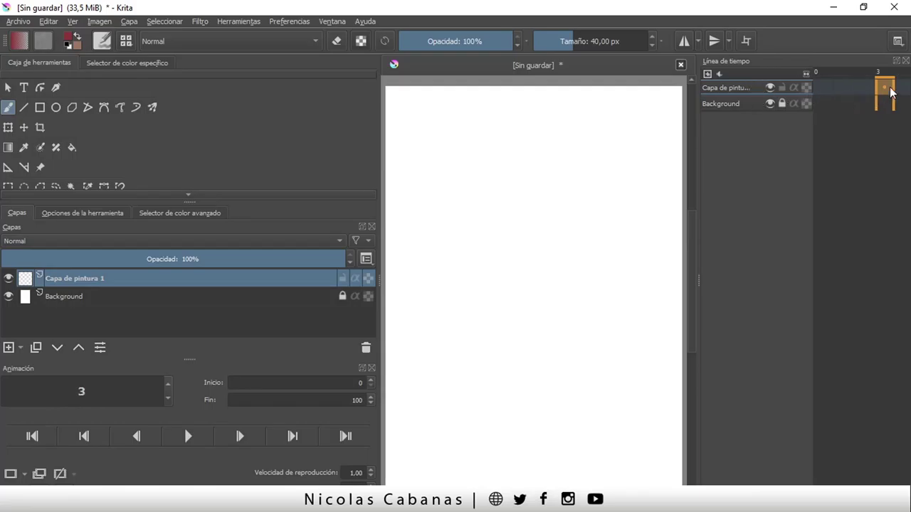
pyautogui.scroll(-1, 891, 91)
pyautogui.scroll(-3, 891, 91)
pyautogui.scroll(3, 891, 91)
pyautogui.scroll(2, 891, 91)
pyautogui.scroll(-1, 890, 91)
pyautogui.scroll(-1, 891, 91)
pyautogui.scroll(-1, 891, 91)
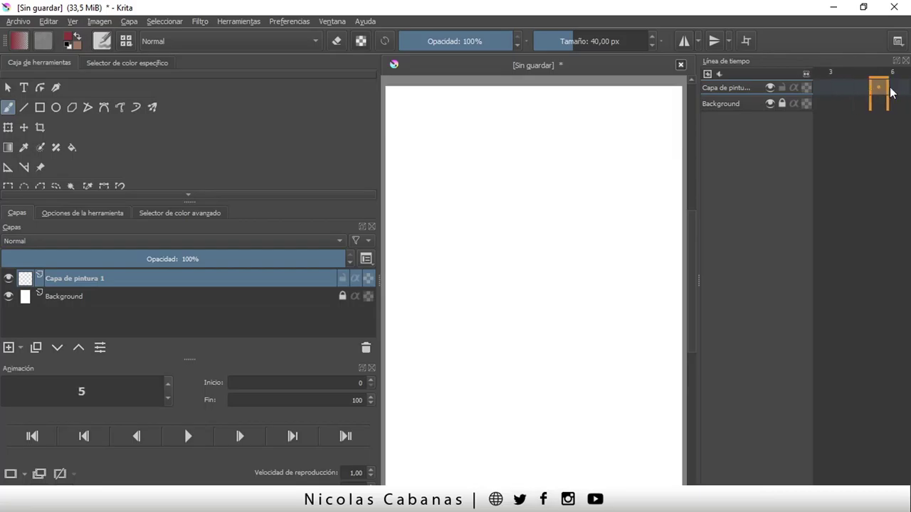
pyautogui.scroll(5, 891, 91)
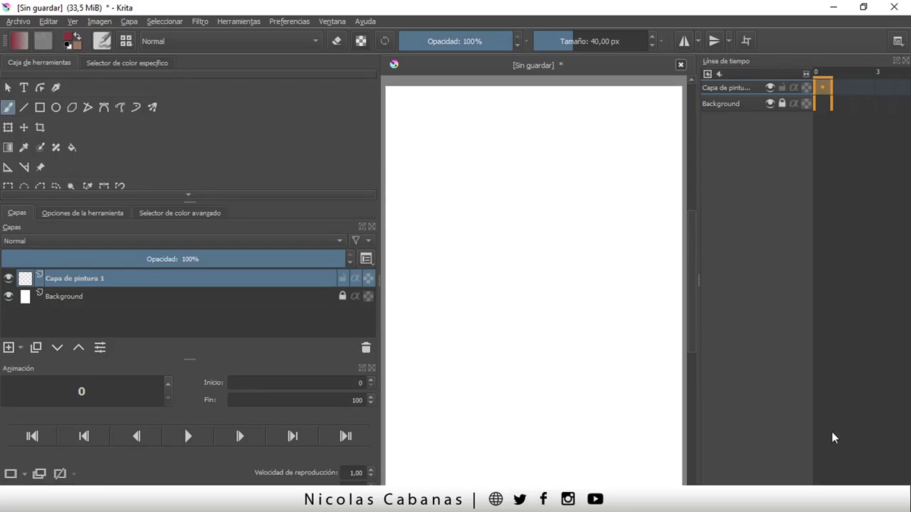
pyautogui.click(862, 7)
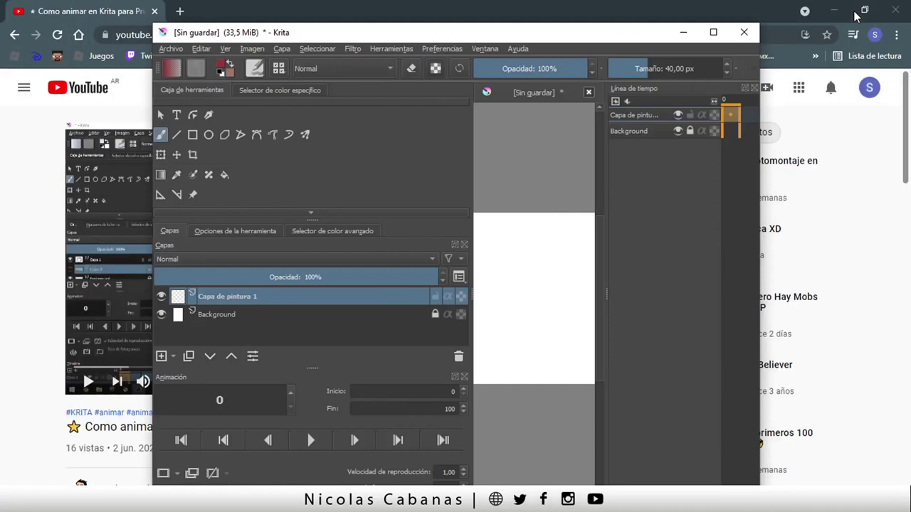
pyautogui.moveTo(648, 39); pyautogui.dragTo(699, 26)
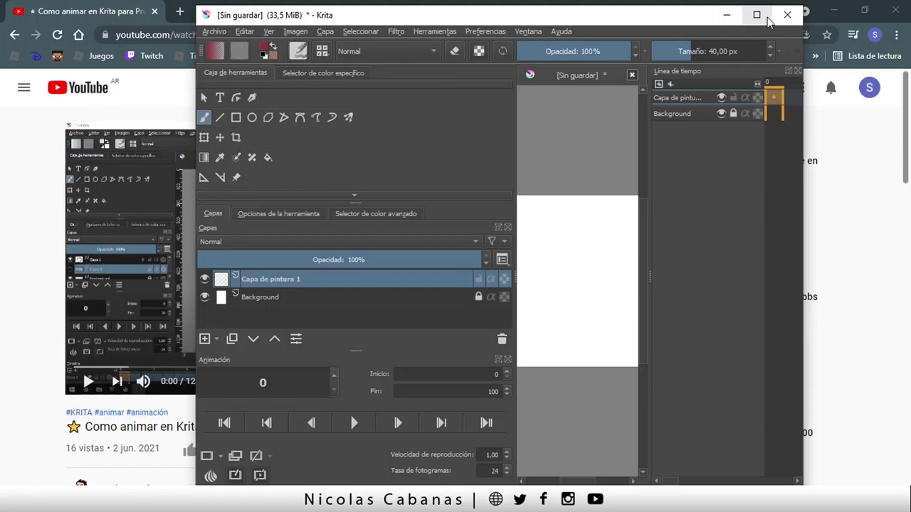
pyautogui.click(764, 17)
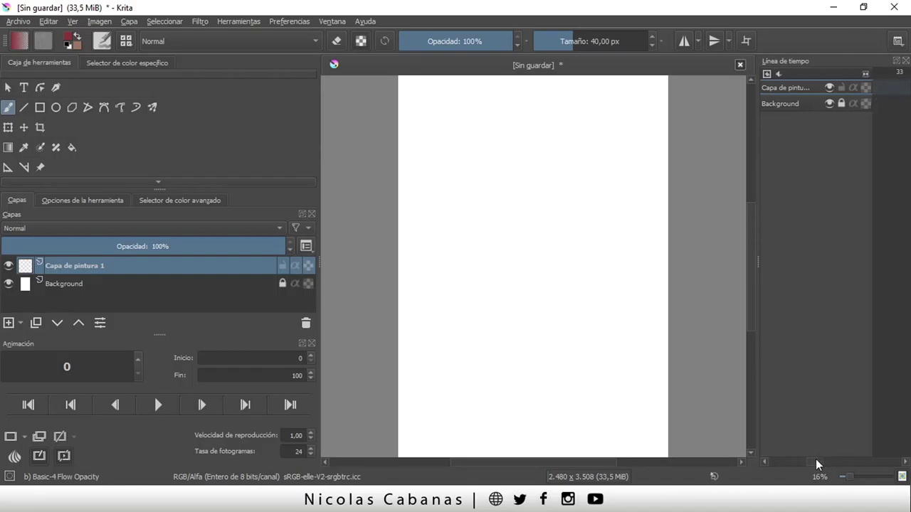
pyautogui.moveTo(775, 74); pyautogui.dragTo(622, 128)
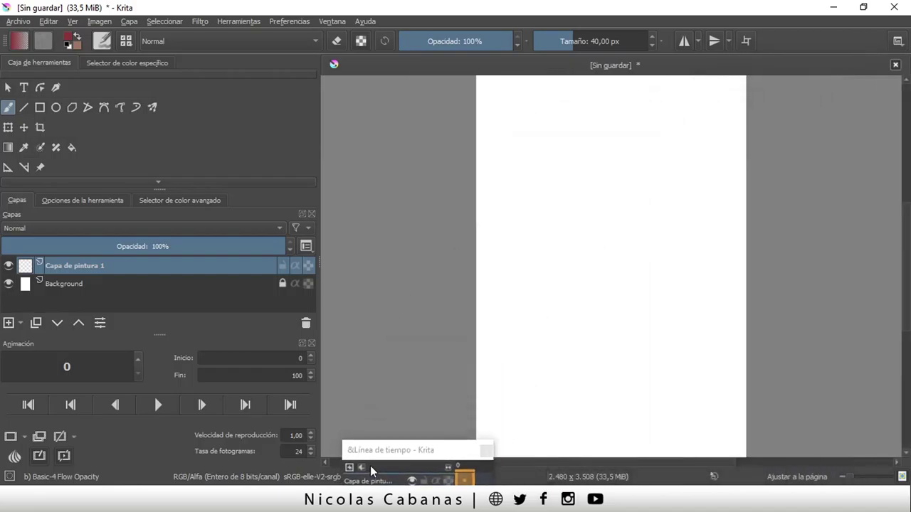
# Expand and move the floating Timeline, then dock the Animation docker in the right column
pyautogui.click(373, 471)
pyautogui.moveTo(491, 253)
pyautogui.mouseDown()
pyautogui.moveTo(446, 454)
pyautogui.moveTo(269, 435)
pyautogui.moveTo(57, 461)
pyautogui.moveTo(513, 414)
pyautogui.moveTo(441, 462)
pyautogui.moveTo(203, 466)
pyautogui.moveTo(192, 424)
pyautogui.moveTo(401, 447)
pyautogui.moveTo(425, 435)
pyautogui.moveTo(484, 171)
pyautogui.moveTo(433, 356)
pyautogui.moveTo(377, 481)
pyautogui.moveTo(264, 442)
pyautogui.moveTo(244, 362)
pyautogui.moveTo(889, 234)
pyautogui.moveTo(897, 246)
pyautogui.moveTo(797, 253)
pyautogui.mouseUp()
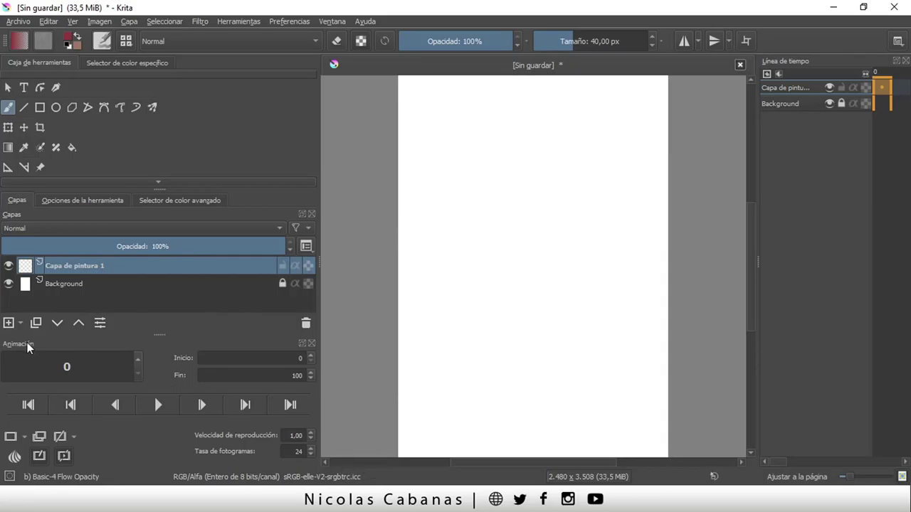
pyautogui.moveTo(28, 347)
pyautogui.mouseDown()
pyautogui.moveTo(437, 280)
pyautogui.moveTo(698, 146)
pyautogui.moveTo(728, 117)
pyautogui.mouseUp()
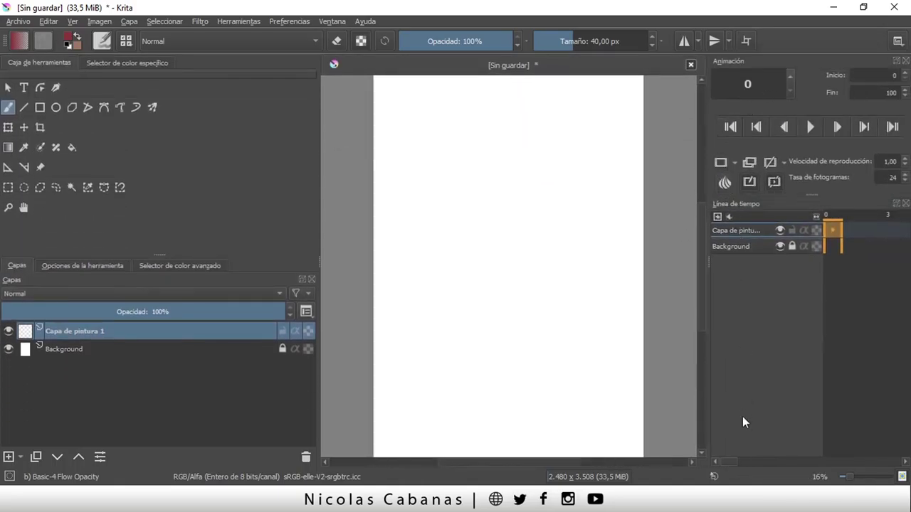
# Dock the Timeline as a full-width strip along the bottom and make it taller
pyautogui.hscroll(1, 726, 461)
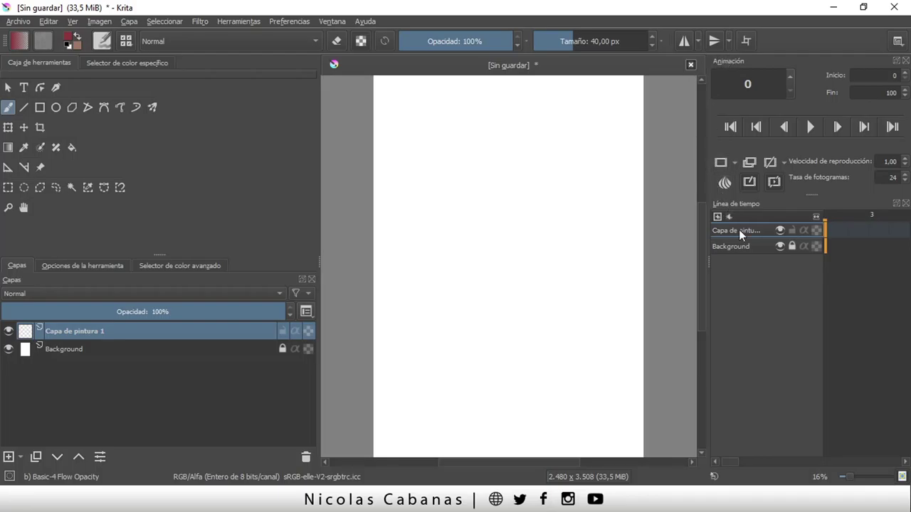
pyautogui.moveTo(741, 206); pyautogui.dragTo(416, 465)
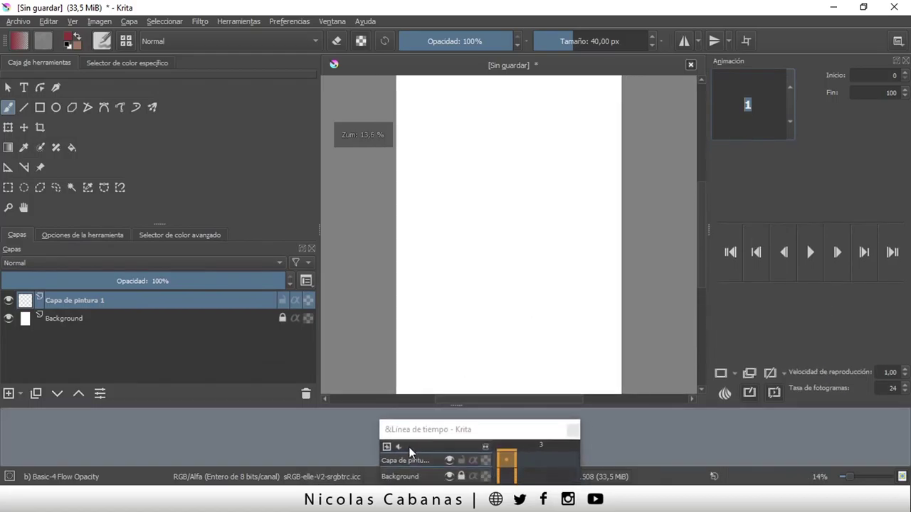
pyautogui.moveTo(415, 464); pyautogui.dragTo(415, 433)
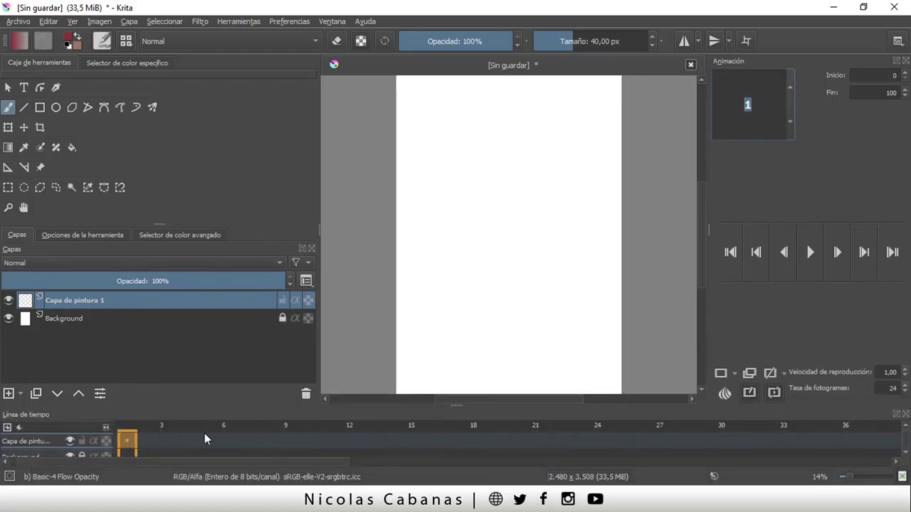
pyautogui.moveTo(105, 463)
pyautogui.mouseDown()
pyautogui.moveTo(138, 457)
pyautogui.moveTo(2, 425)
pyautogui.mouseUp()
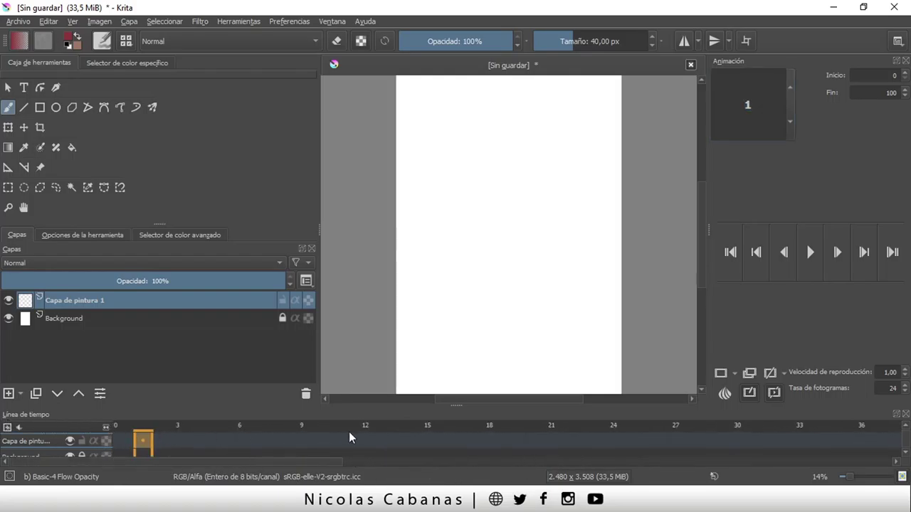
pyautogui.moveTo(457, 405)
pyautogui.mouseDown()
pyautogui.moveTo(458, 386)
pyautogui.moveTo(467, 407)
pyautogui.mouseUp()
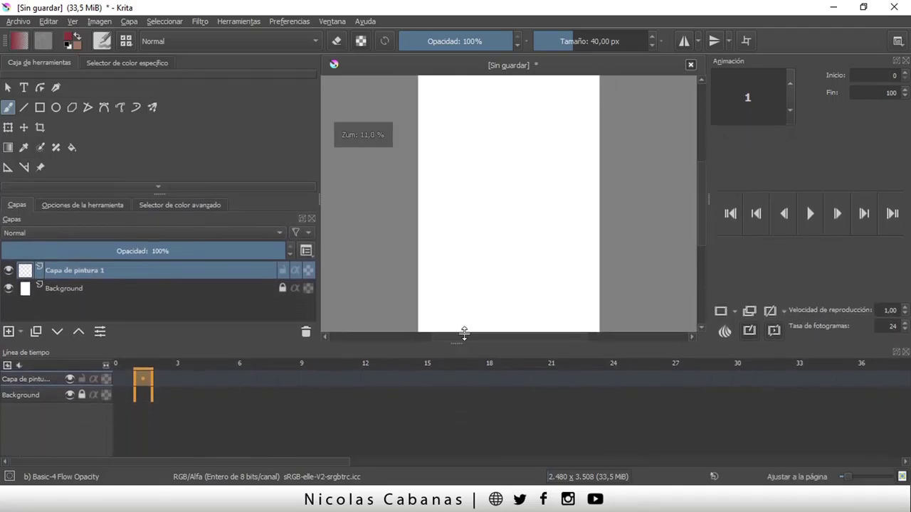
# Adjust the splitters to give the canvas more room and the Timeline more height
pyautogui.moveTo(467, 407); pyautogui.dragTo(468, 416)
pyautogui.moveTo(317, 235)
pyautogui.mouseDown()
pyautogui.moveTo(224, 229)
pyautogui.moveTo(253, 229)
pyautogui.mouseUp()
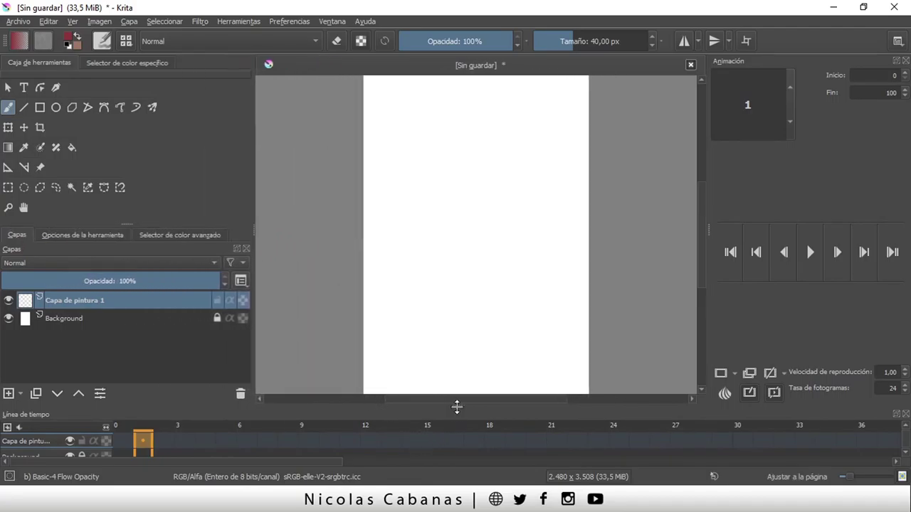
pyautogui.moveTo(454, 409); pyautogui.dragTo(457, 380)
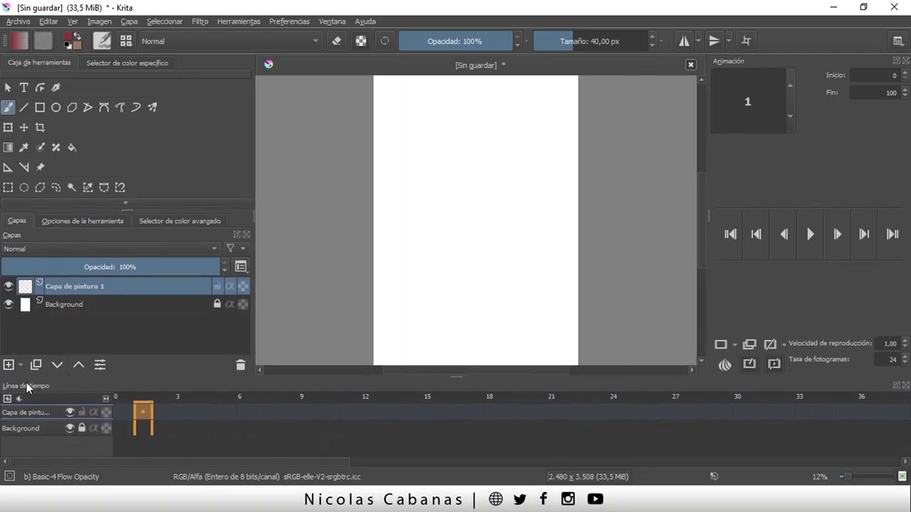
# Dock the Timeline beneath the Animation docker and widen the right column
pyautogui.moveTo(27, 382); pyautogui.dragTo(358, 240)
pyautogui.moveTo(417, 240)
pyautogui.mouseDown()
pyautogui.moveTo(263, 216)
pyautogui.moveTo(498, 232)
pyautogui.mouseUp()
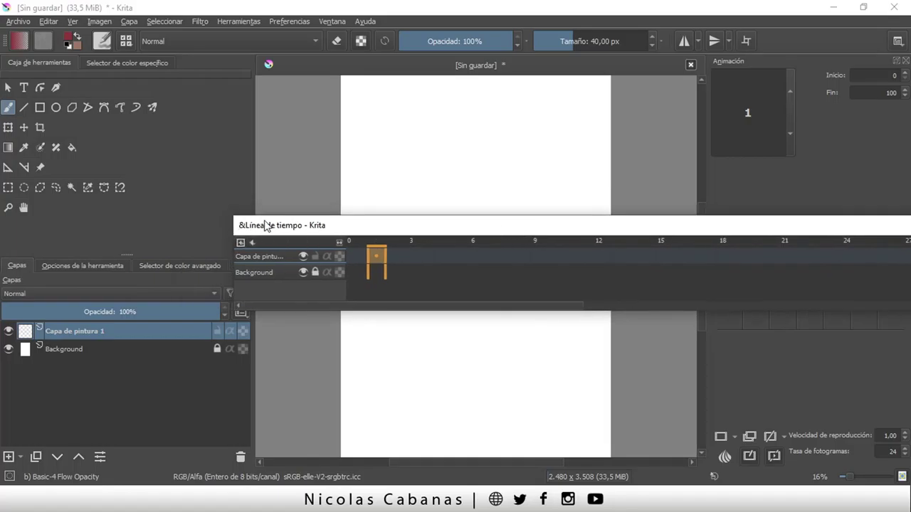
pyautogui.moveTo(422, 229); pyautogui.dragTo(672, 131)
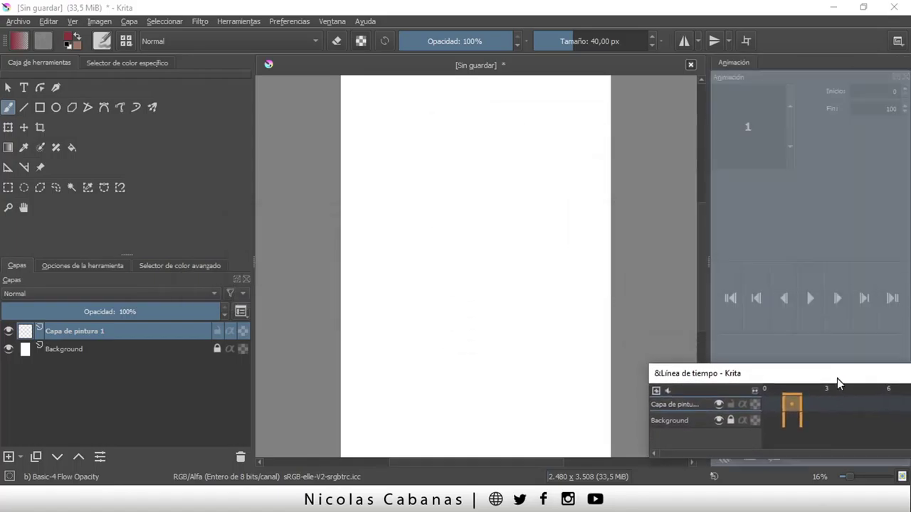
pyautogui.moveTo(672, 131); pyautogui.dragTo(815, 390)
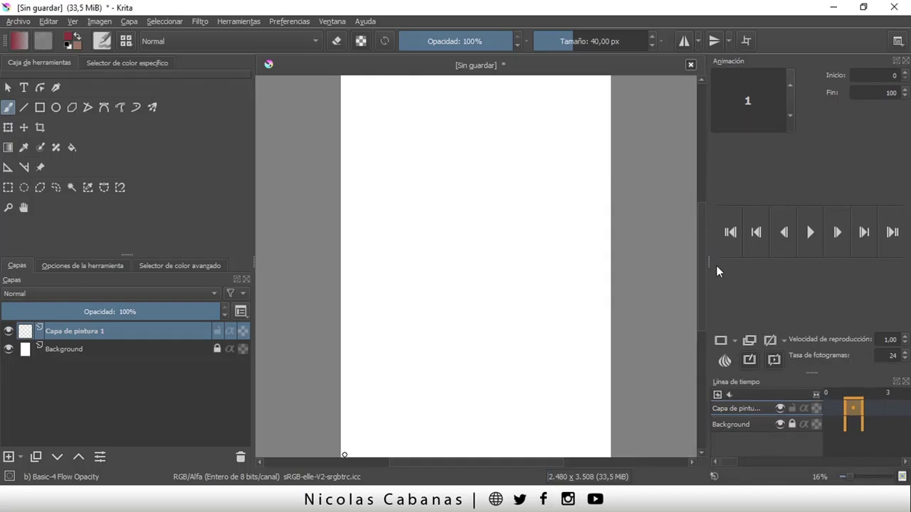
pyautogui.moveTo(708, 263); pyautogui.dragTo(621, 263)
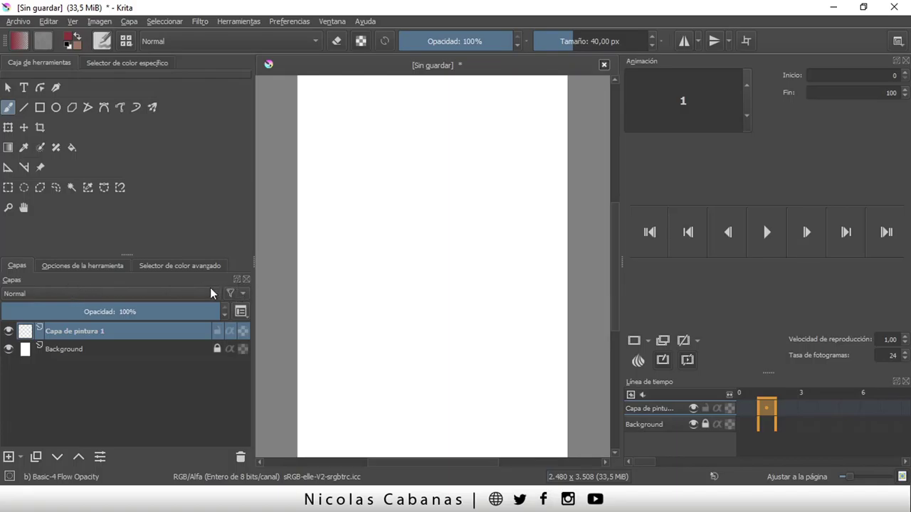
pyautogui.click(245, 279)
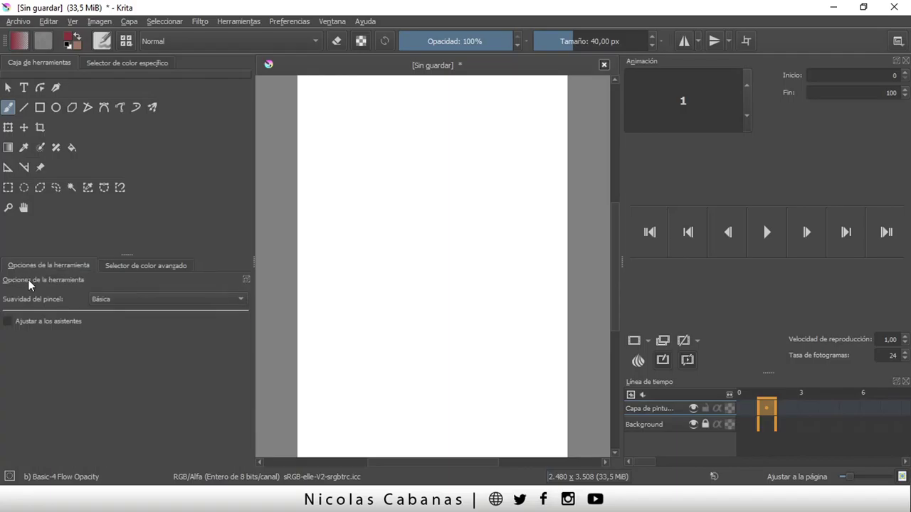
pyautogui.click(288, 22)
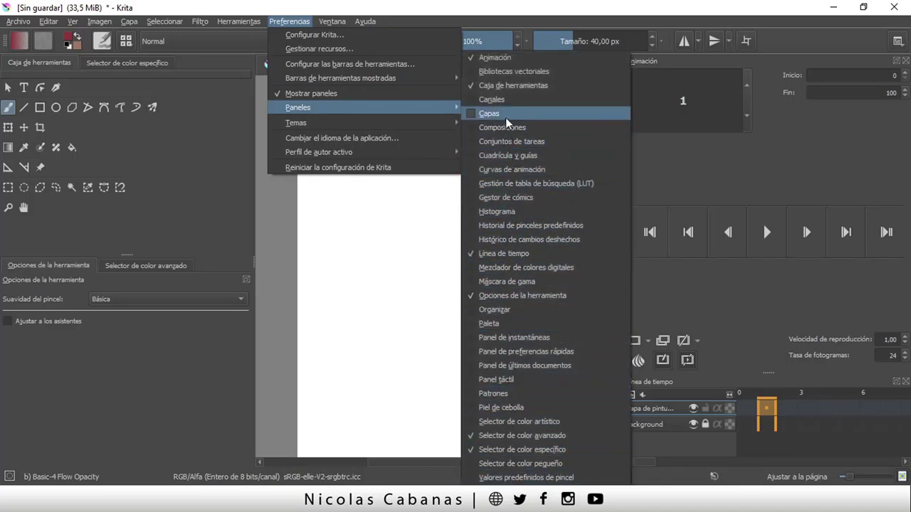
pyautogui.click(489, 113)
pyautogui.click(30, 269)
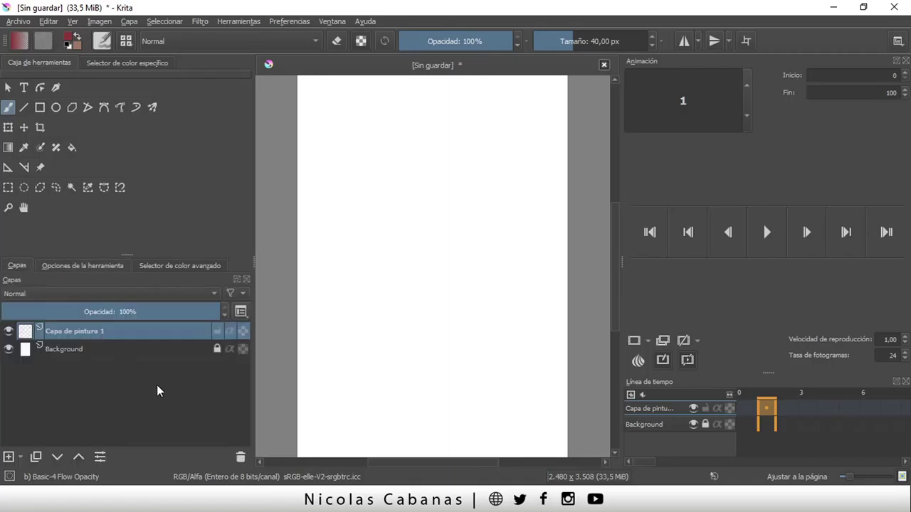
pyautogui.click(289, 20)
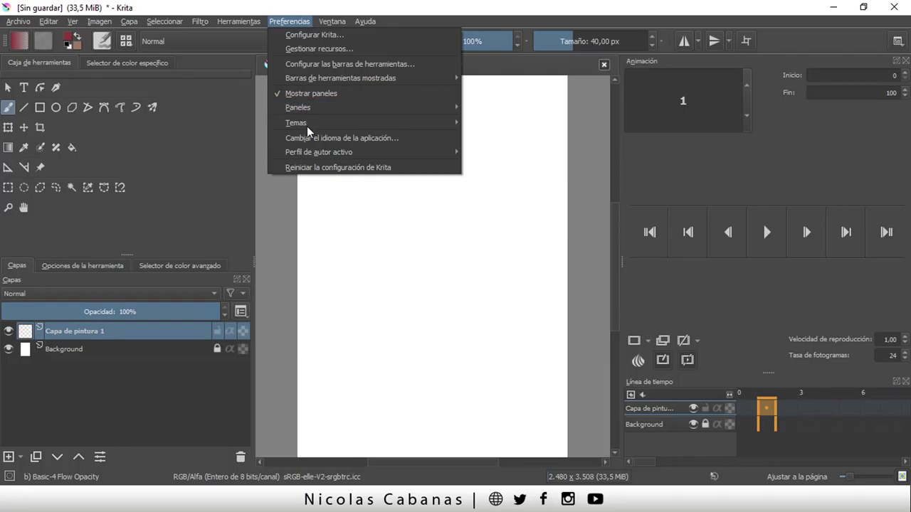
pyautogui.click(307, 6)
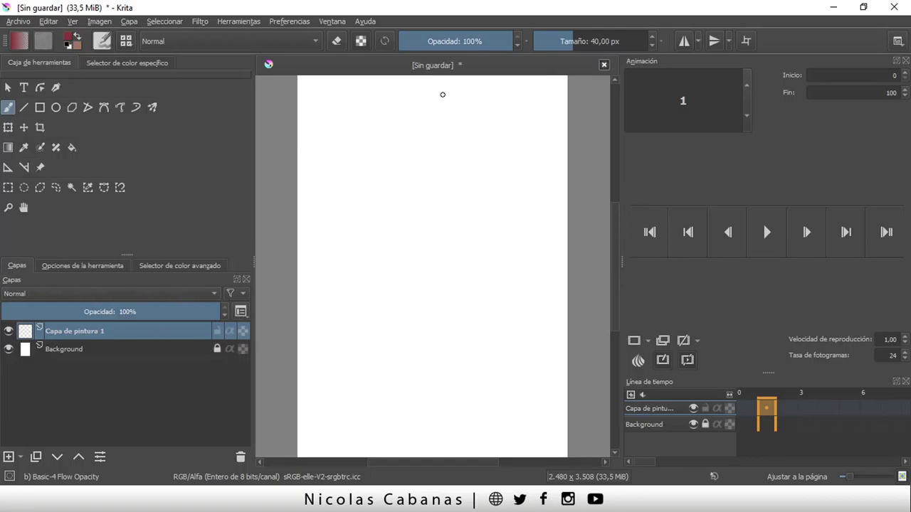
# Choose Breeze Light from the Temas theme menu to lighten the interface
pyautogui.click(332, 23)
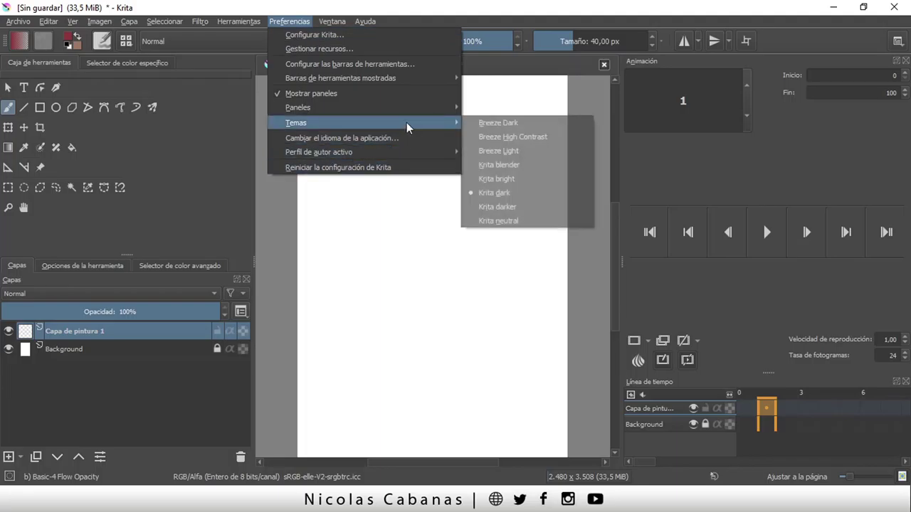
pyautogui.moveTo(296, 122)
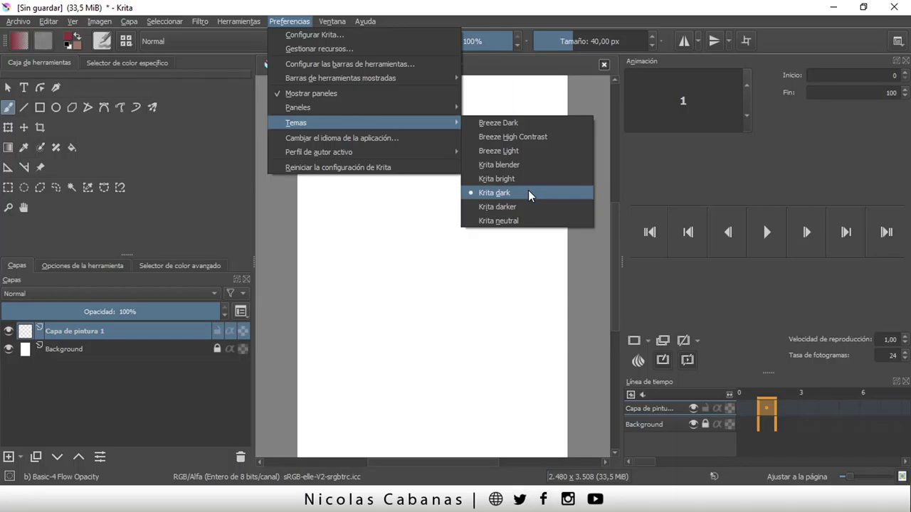
pyautogui.click(528, 152)
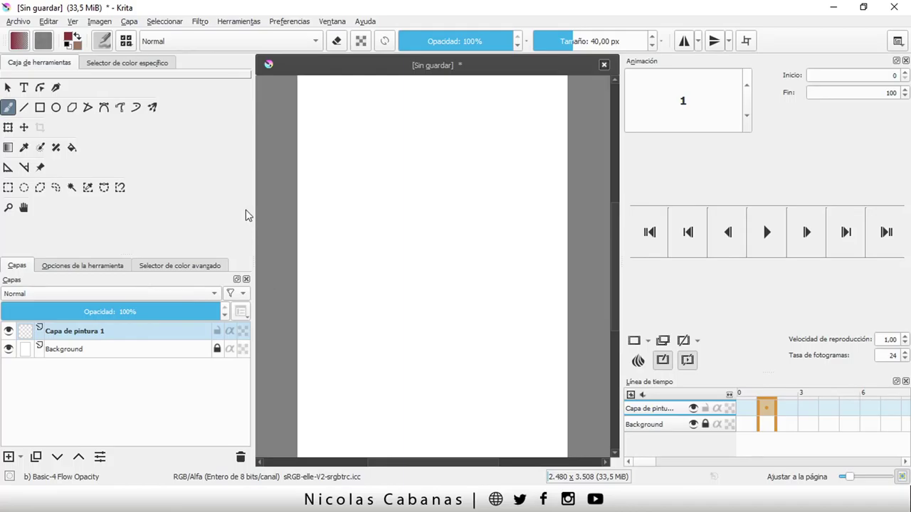
# Switch the interface theme from Breeze Light back to Krita dark
pyautogui.click(289, 22)
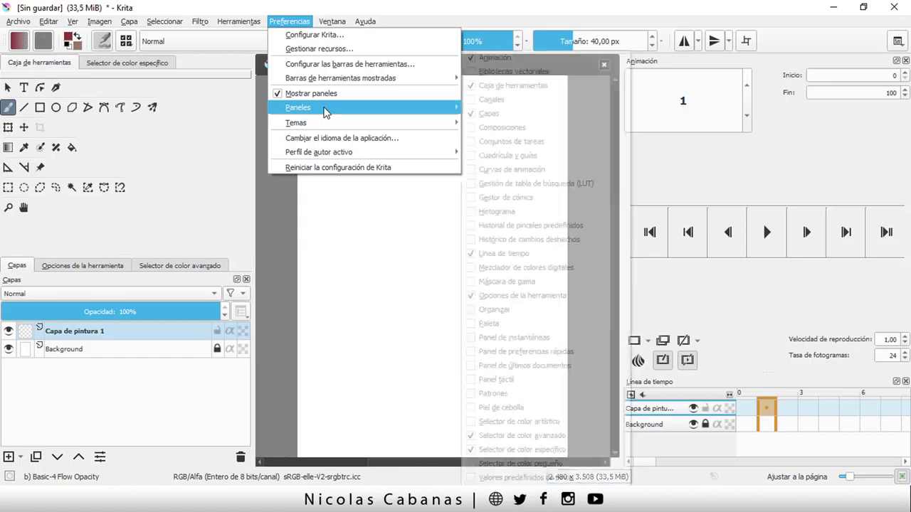
pyautogui.moveTo(296, 122)
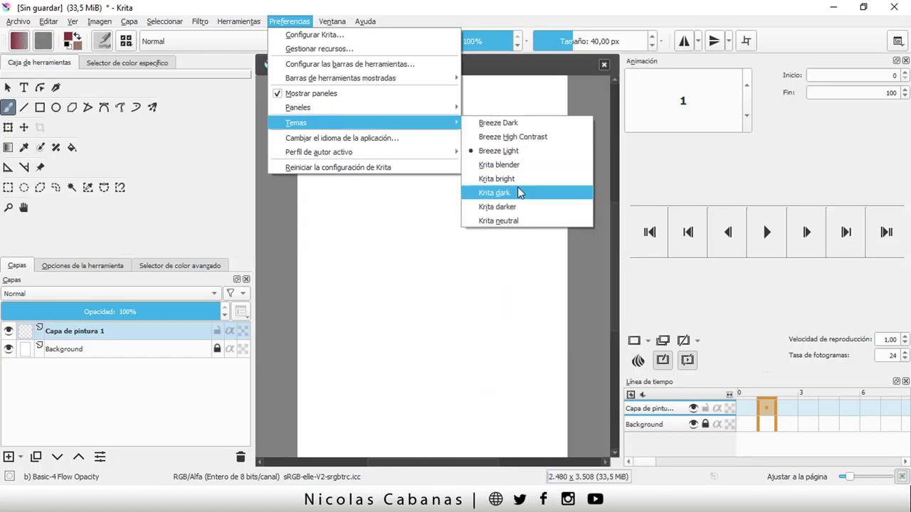
pyautogui.click(533, 221)
pyautogui.click(303, 21)
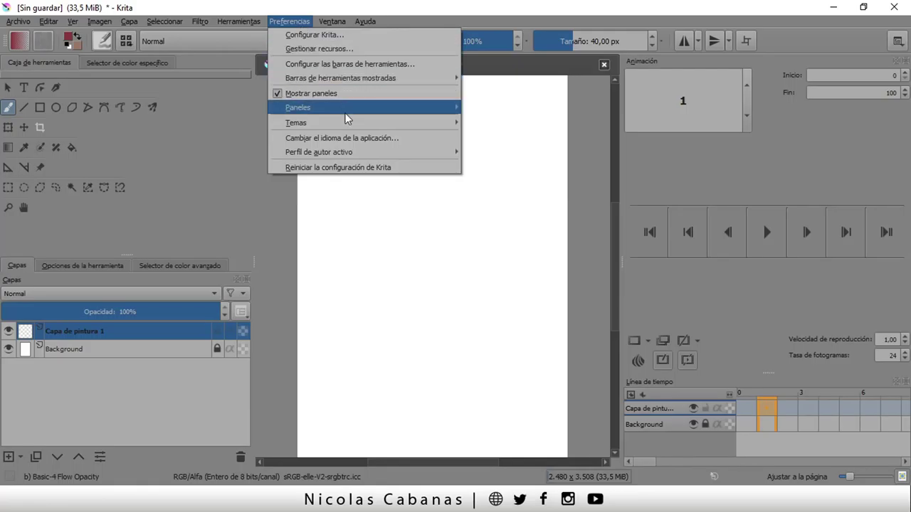
pyautogui.click(509, 202)
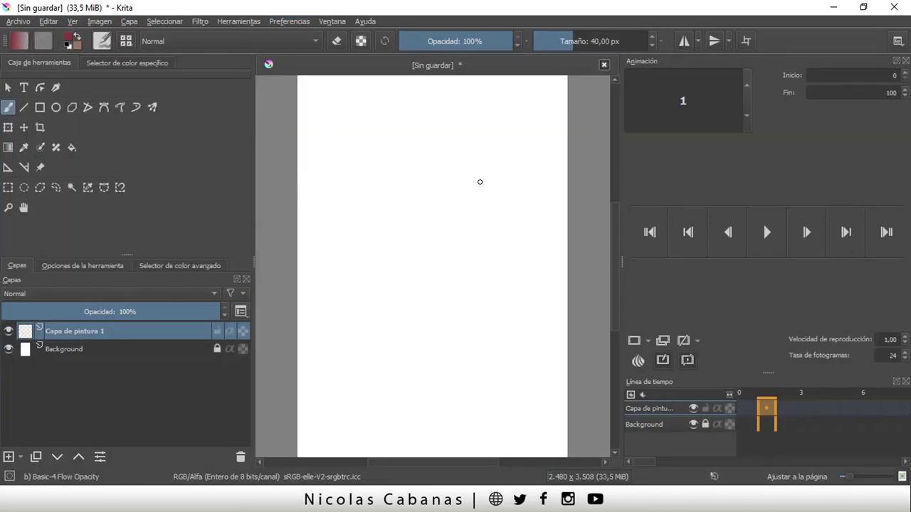